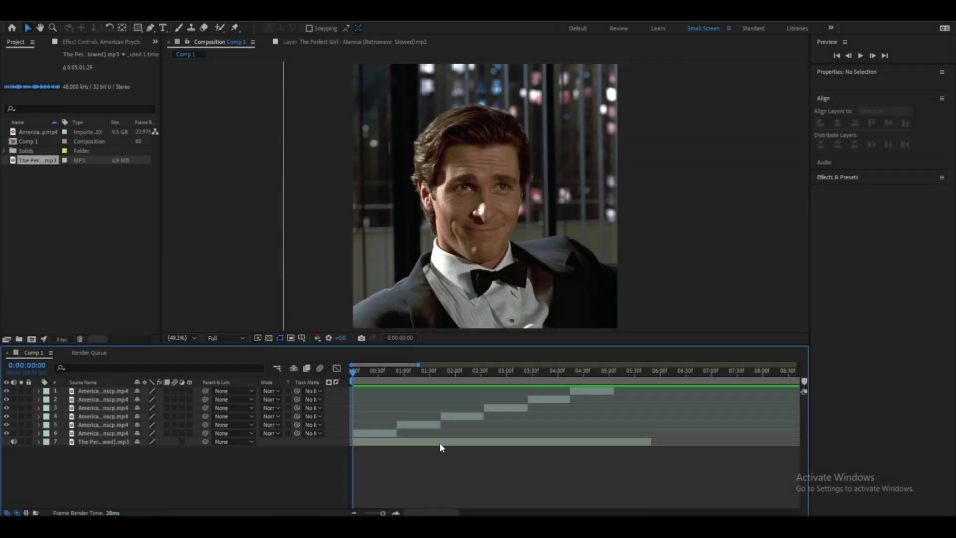
- Turn on Frame Blending and Motion Blur for all six clip layers in Comp 1
click(372, 436)
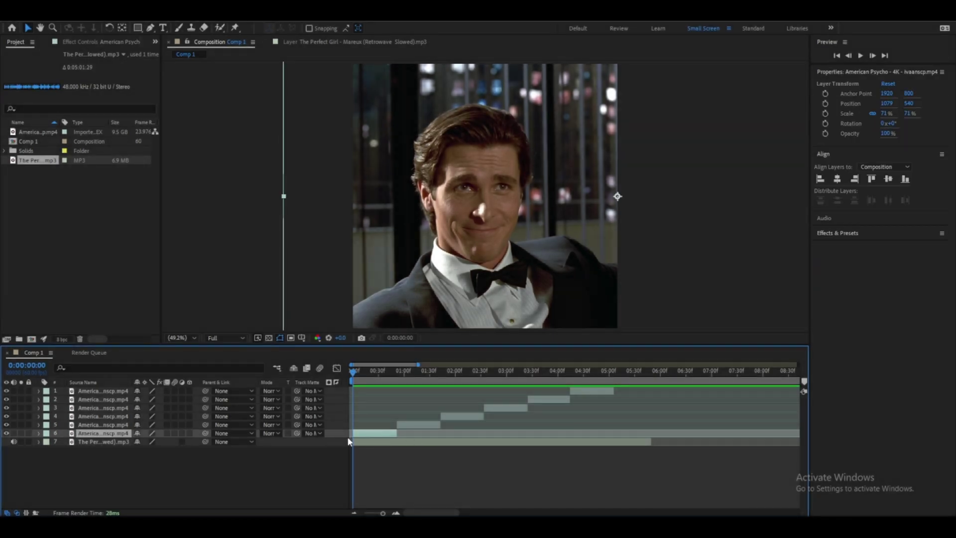
shift+click(94, 390)
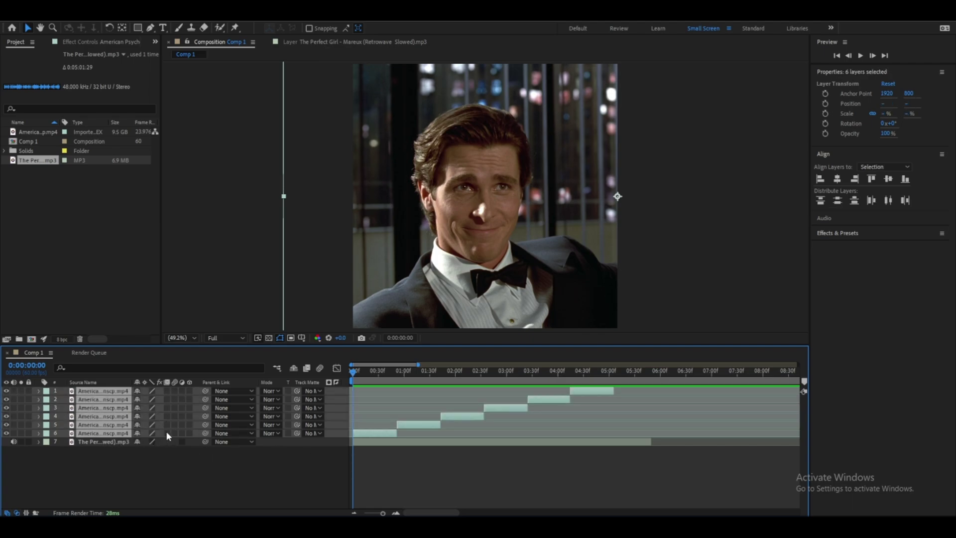
click(166, 391)
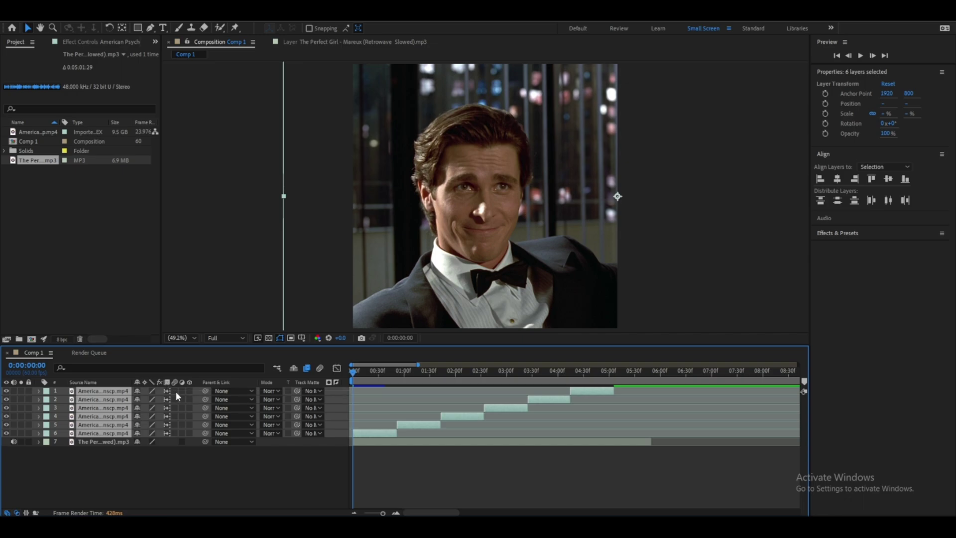
click(175, 391)
click(438, 474)
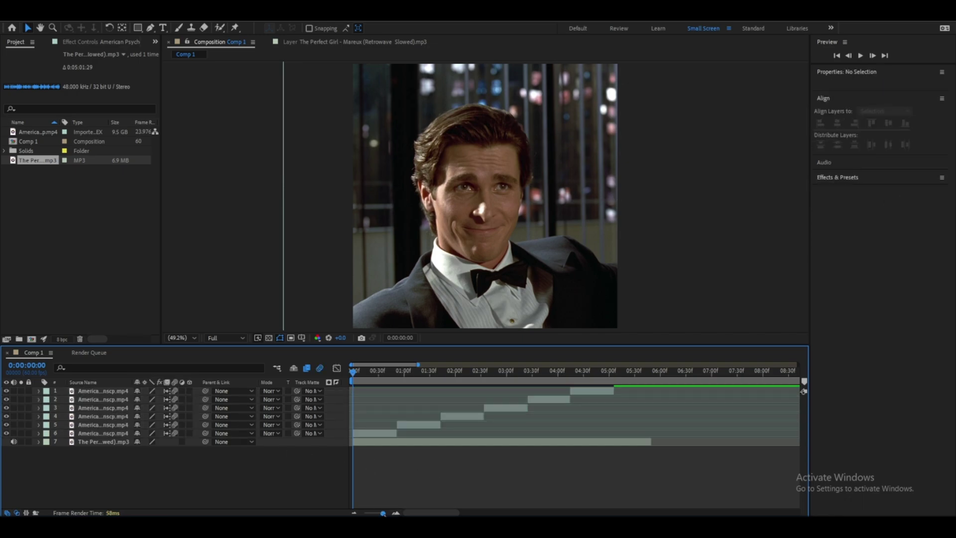
scroll(400, 434, up, 4)
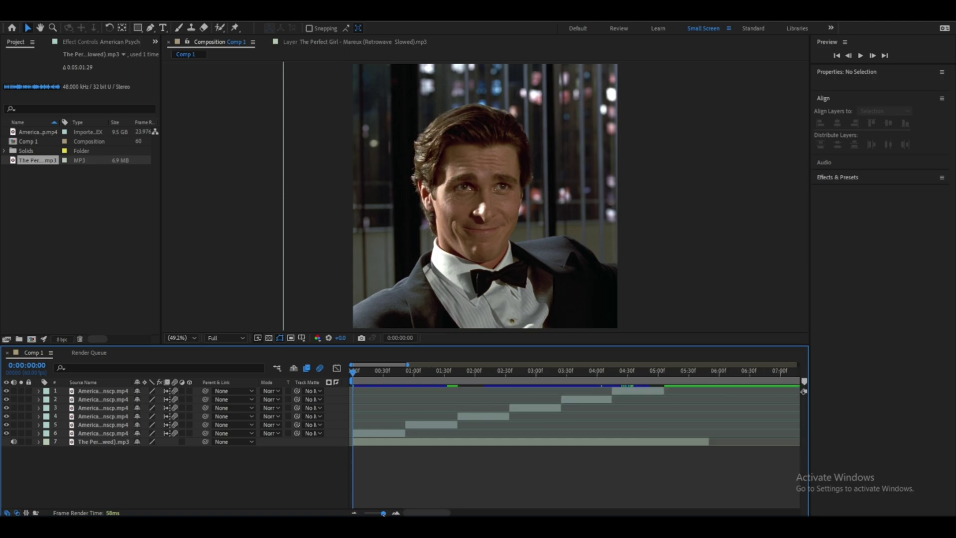
click(399, 434)
- Pre-compose the first clip, moving all attributes into the new composition
right_click(399, 433)
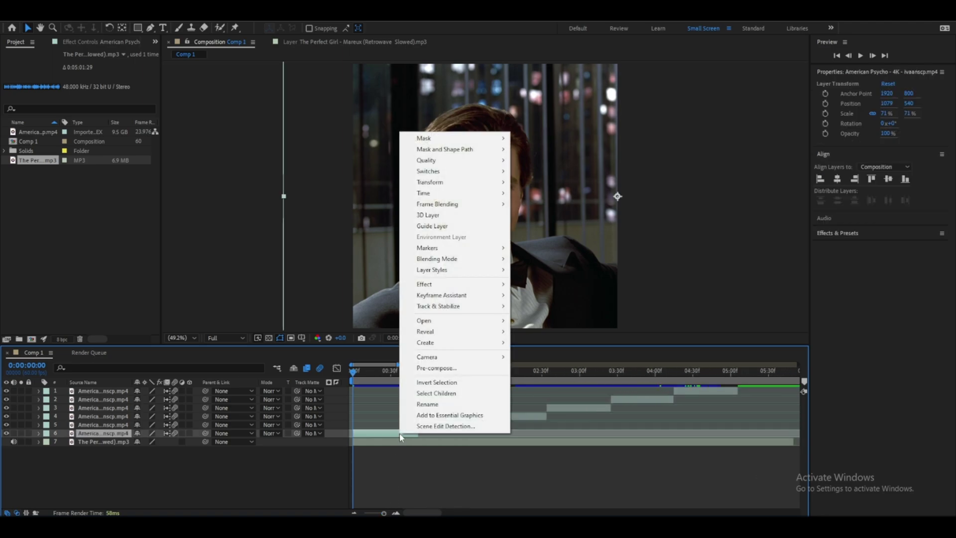
click(431, 369)
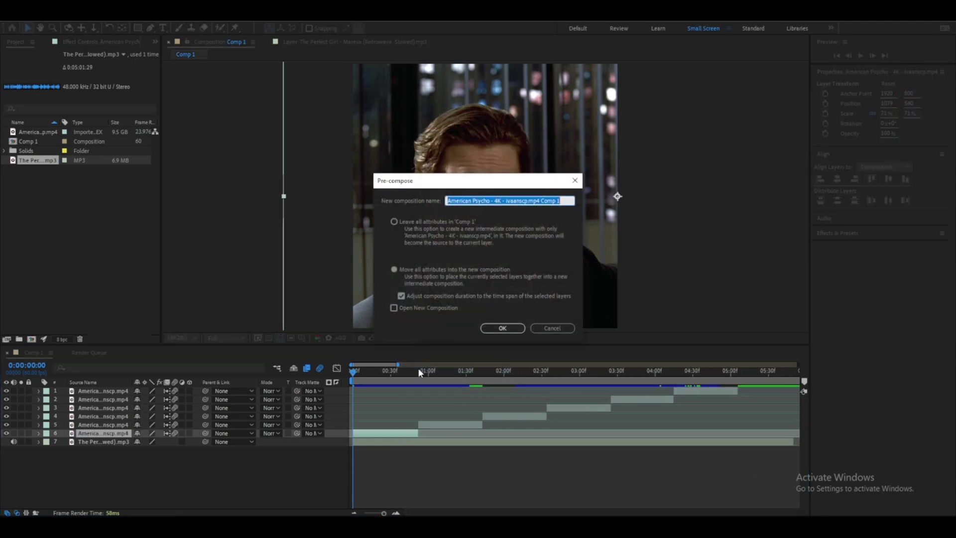
click(394, 270)
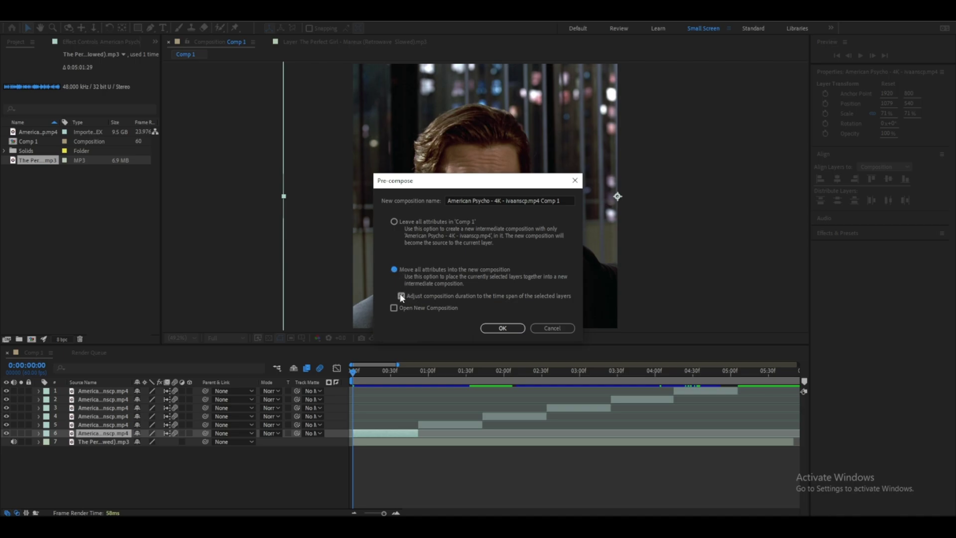
click(507, 328)
- Pre-compose the second clip the same way, with all attributes moved into its new comp
click(425, 380)
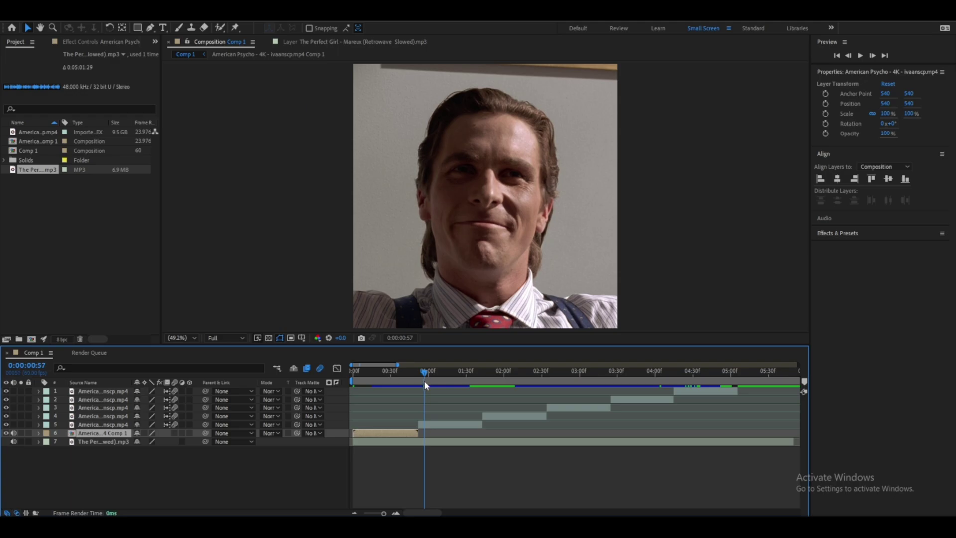
click(434, 425)
right_click(435, 425)
click(471, 361)
click(395, 269)
click(502, 330)
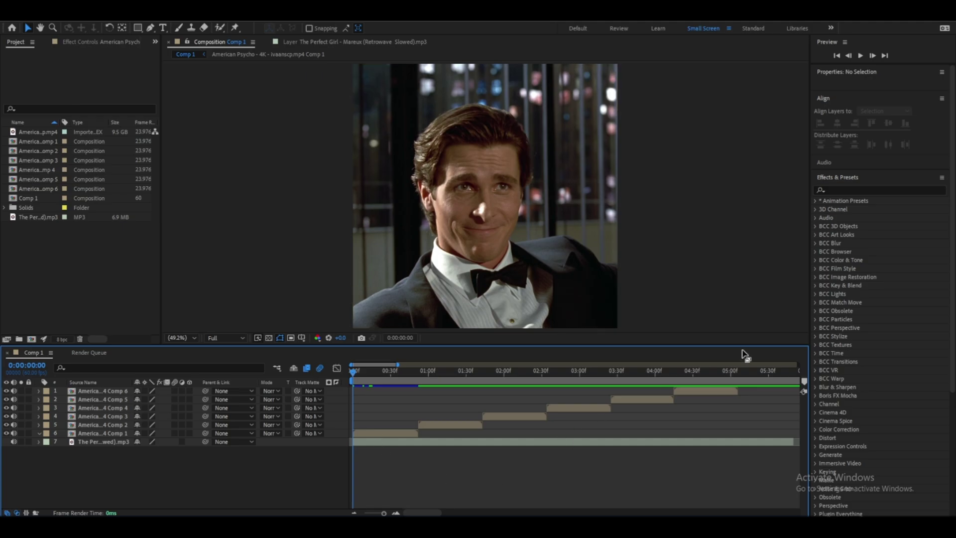
- Find S_BlurMoCurves in Effects & Presets and apply it to the first clip layer
click(850, 189)
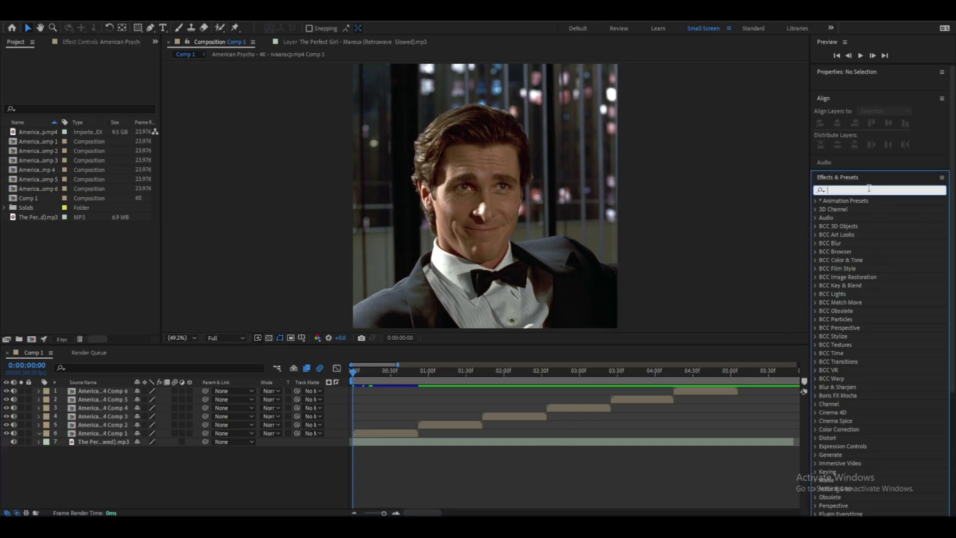
text(s_)
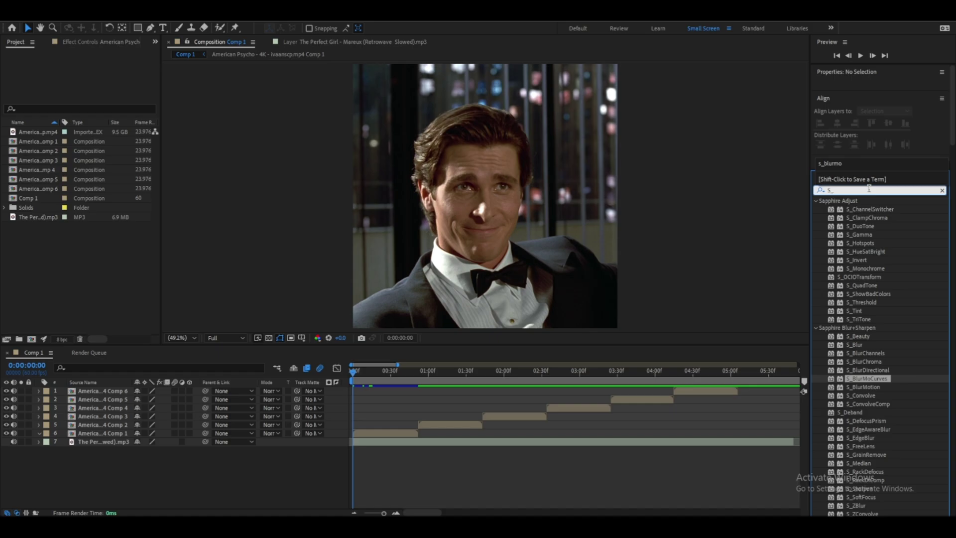
text(blurmocurves)
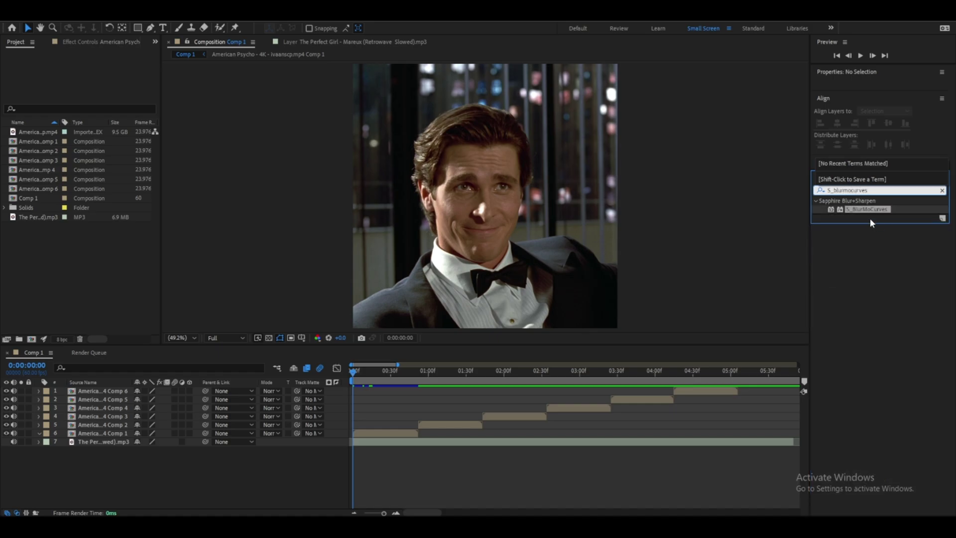
drag(874, 209, 401, 433)
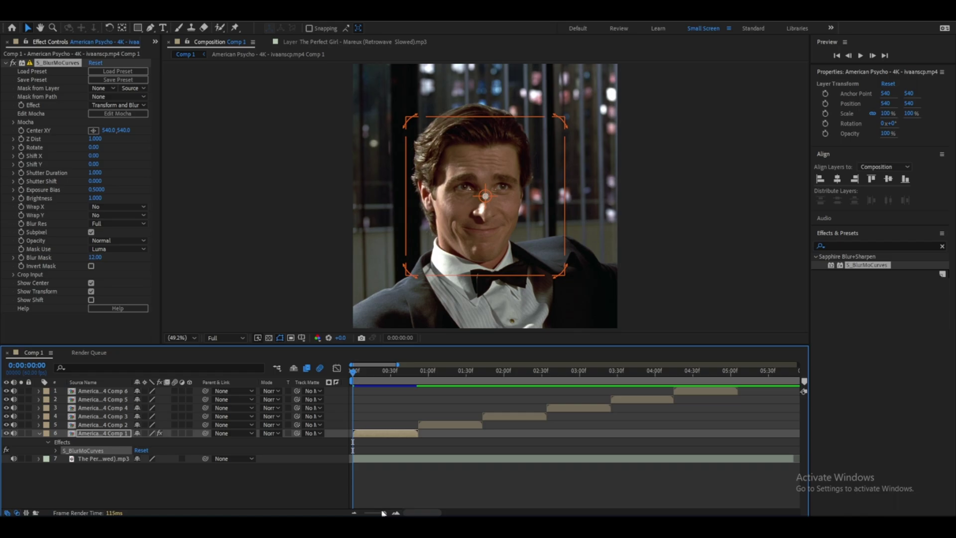
- Set a starting Z Dist keyframe at 1.000 on the first clip's first frame
click(396, 514)
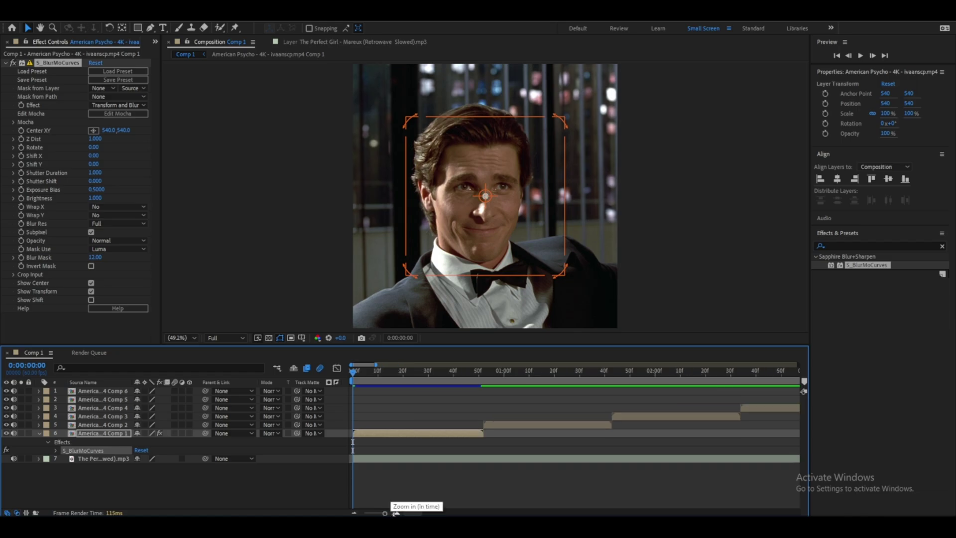
click(396, 513)
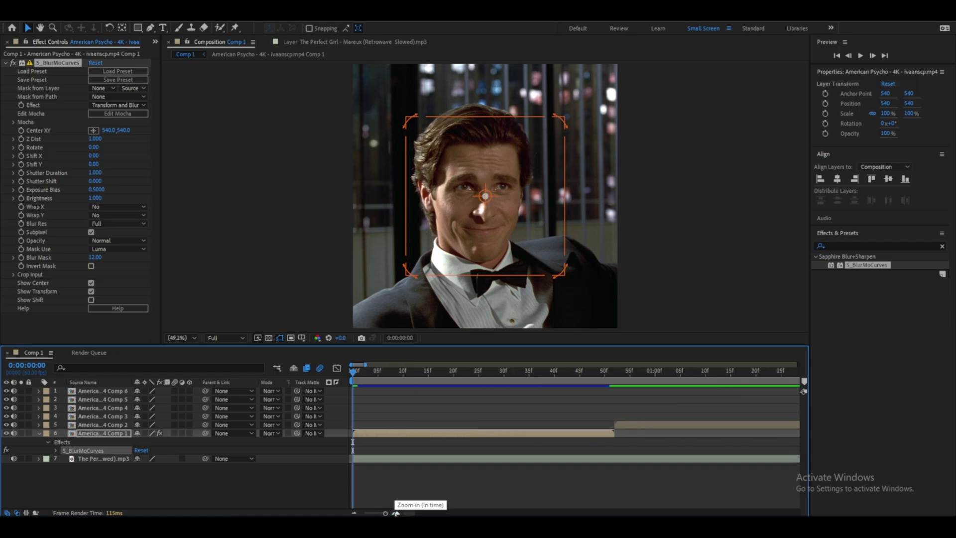
click(388, 434)
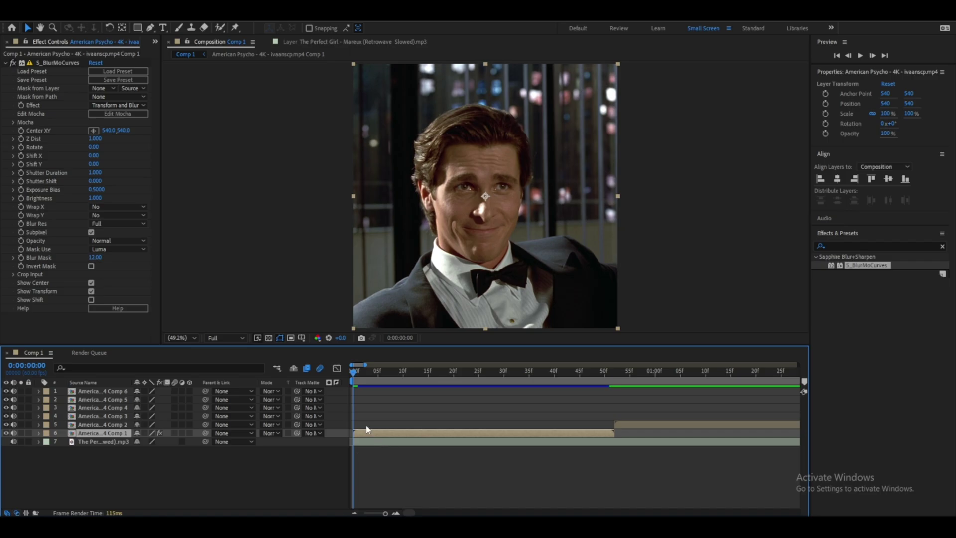
click(23, 141)
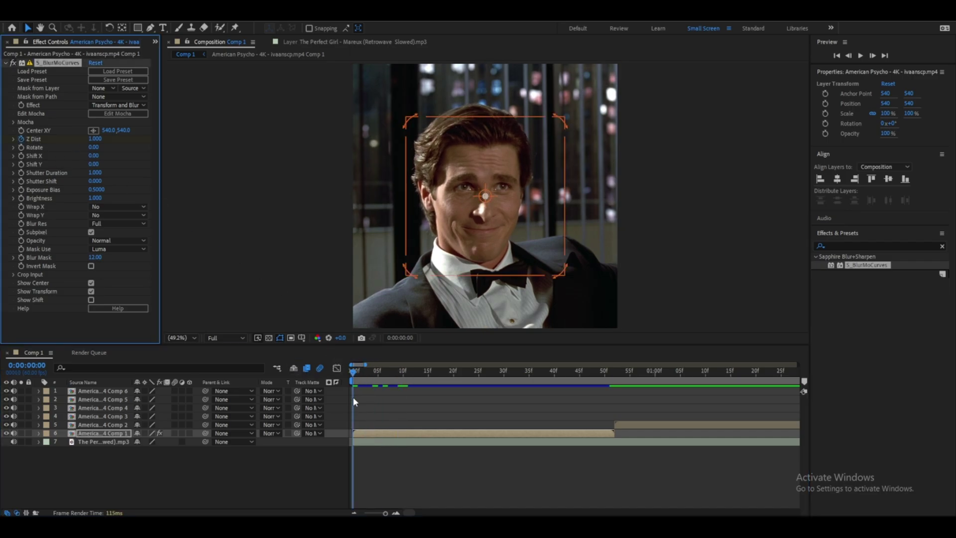
key(u)
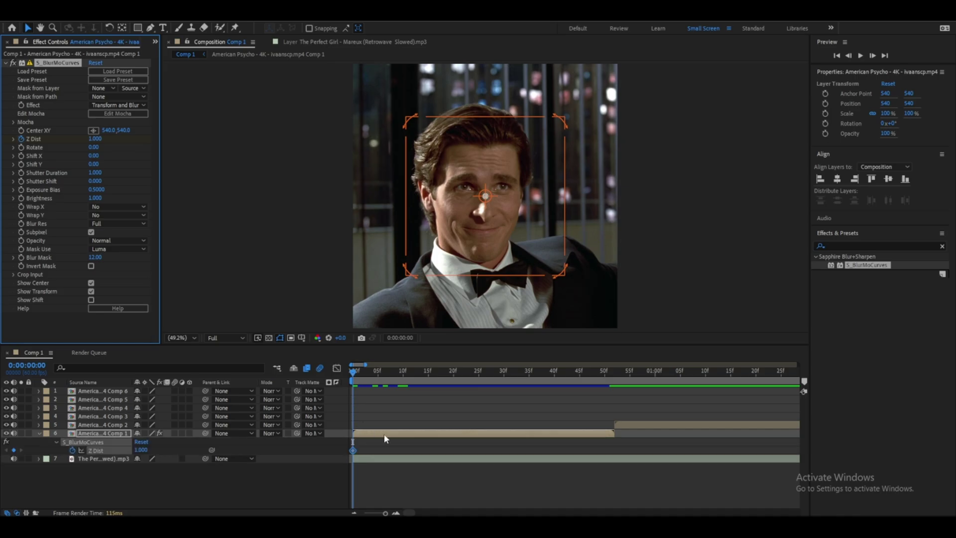
- Key Z Dist to 0.750 at frame 51 and select both Z Dist keyframes
drag(354, 374, 610, 385)
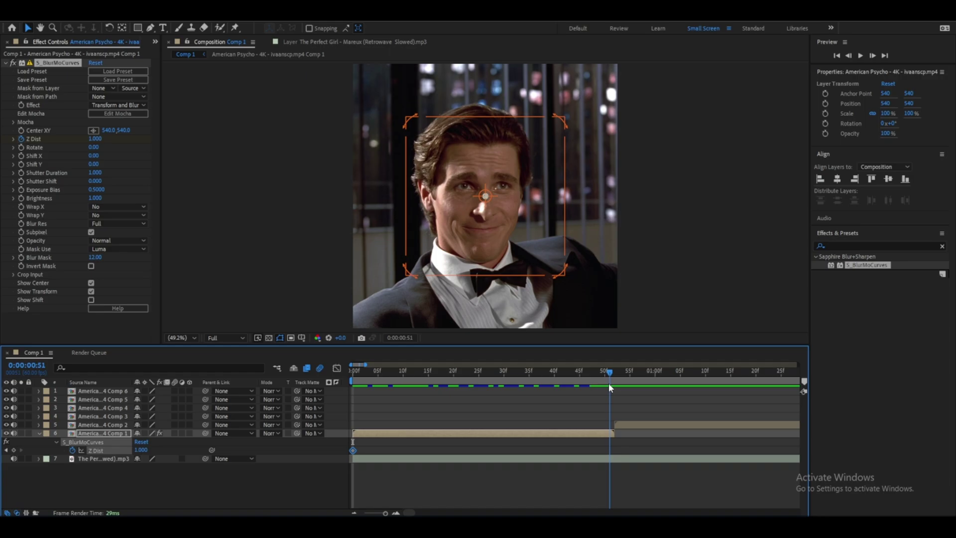
click(94, 139)
text(0.75)
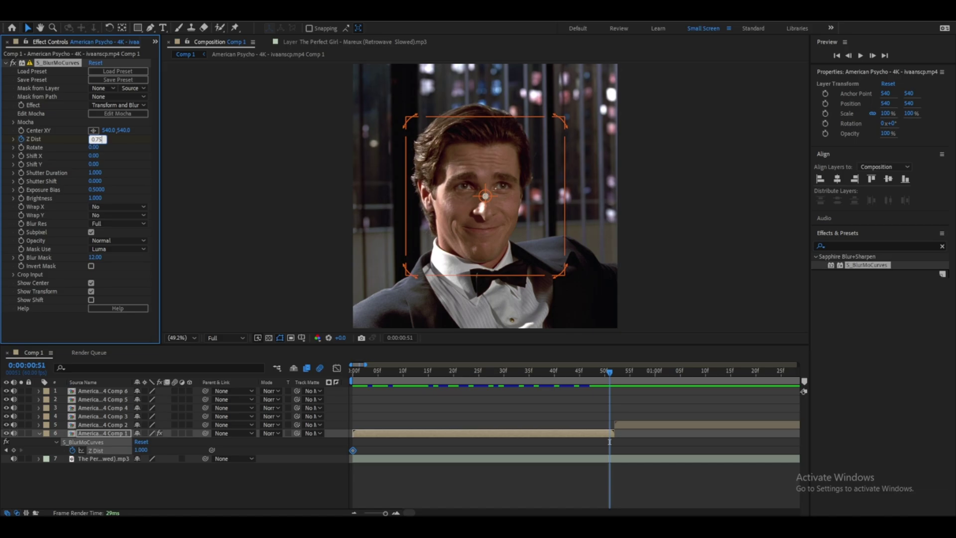
text(0)
key(Return)
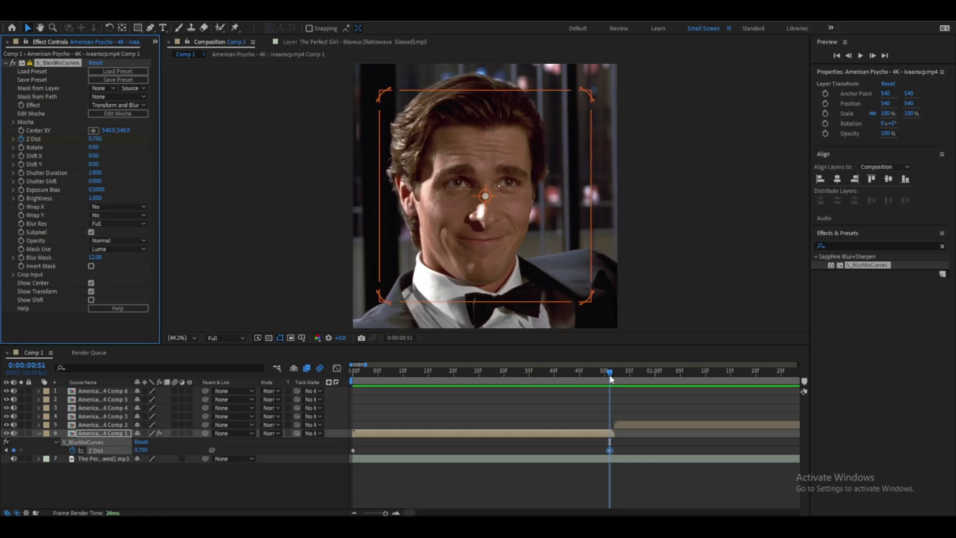
click(617, 441)
drag(613, 445, 354, 448)
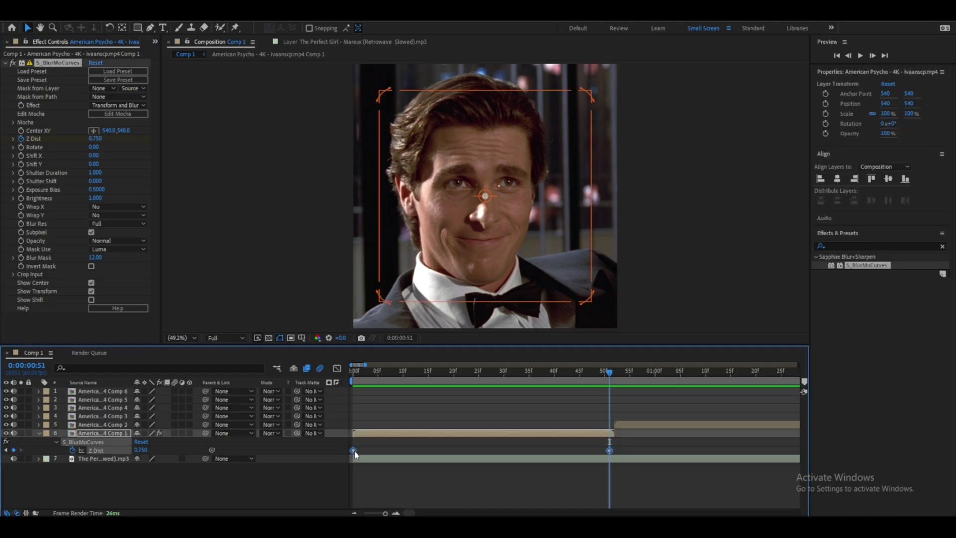
- Apply Easy Ease to both Z Dist keyframes
right_click(354, 450)
mouse_move(399, 443)
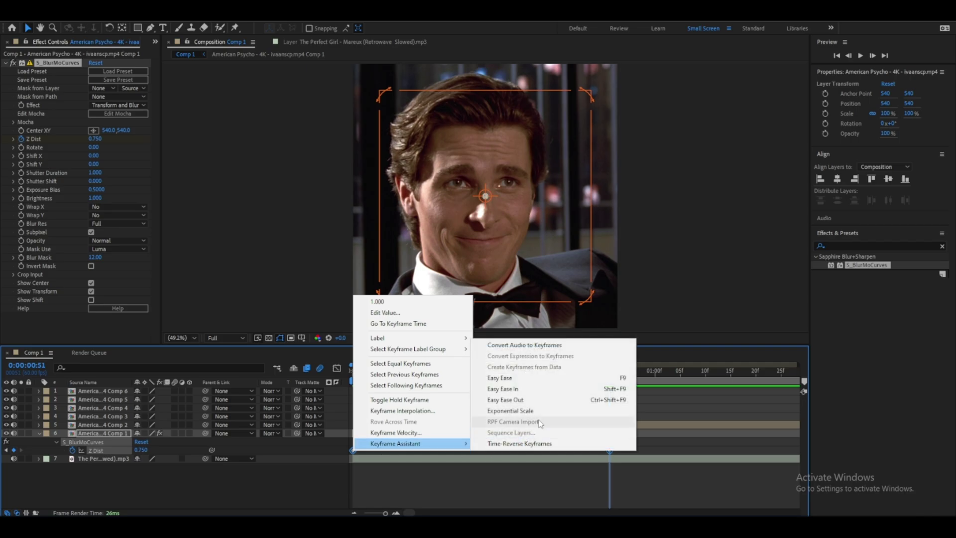
click(515, 381)
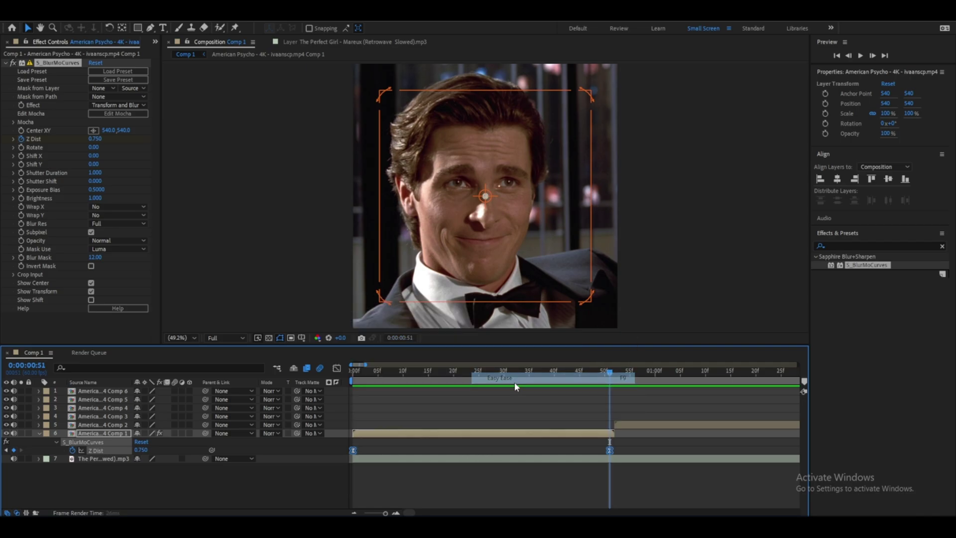
- Reshape the Z Dist curve's bezier handles in the Graph Editor for a fast start and snappy end
click(336, 368)
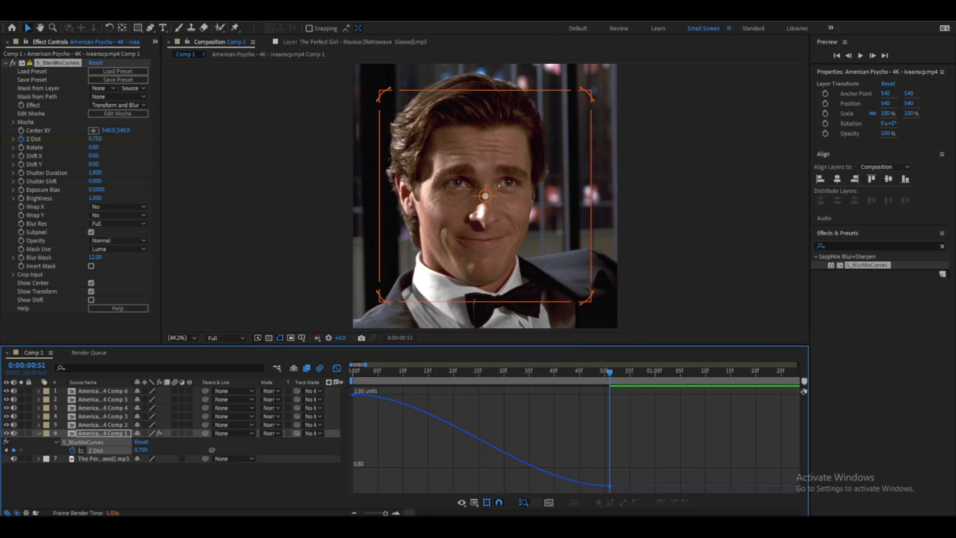
mouse_move(360, 397)
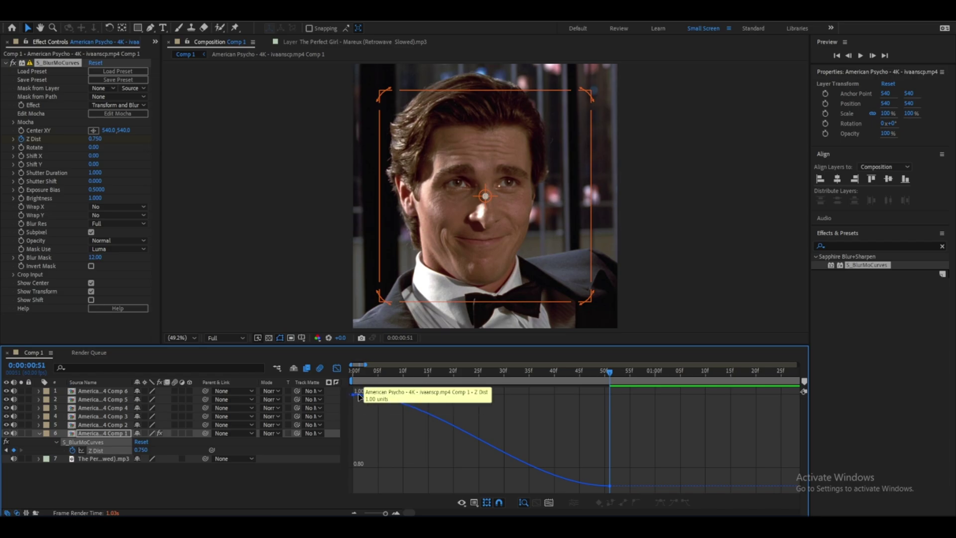
click(354, 397)
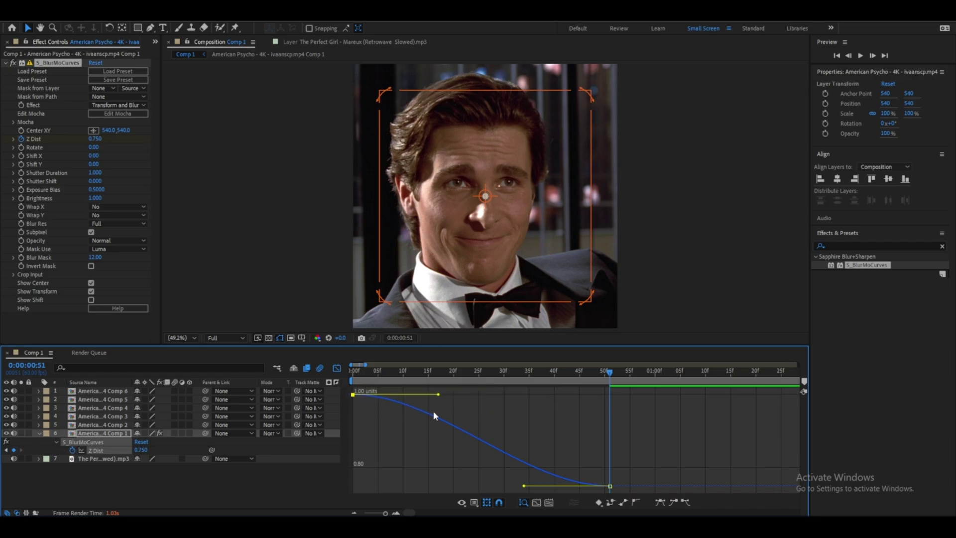
drag(439, 396, 351, 431)
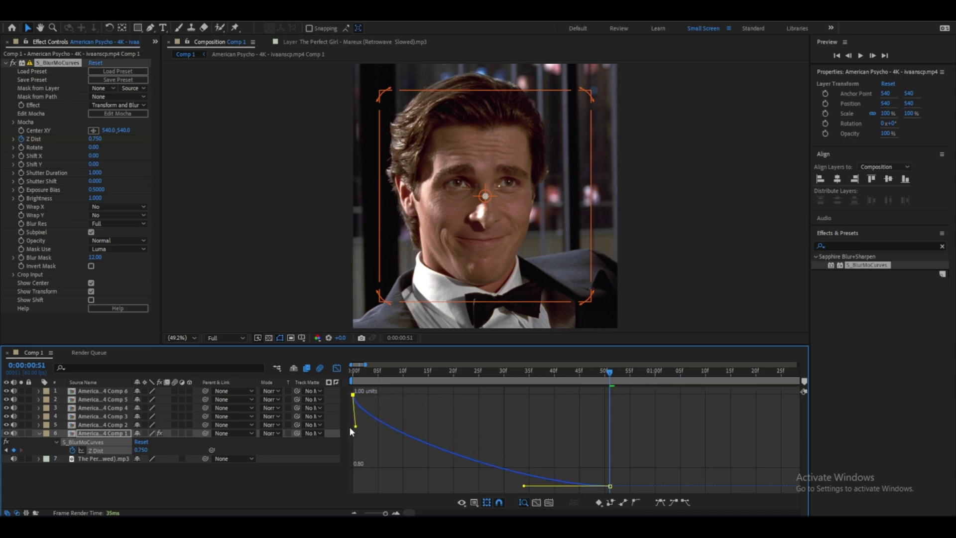
drag(524, 486, 632, 446)
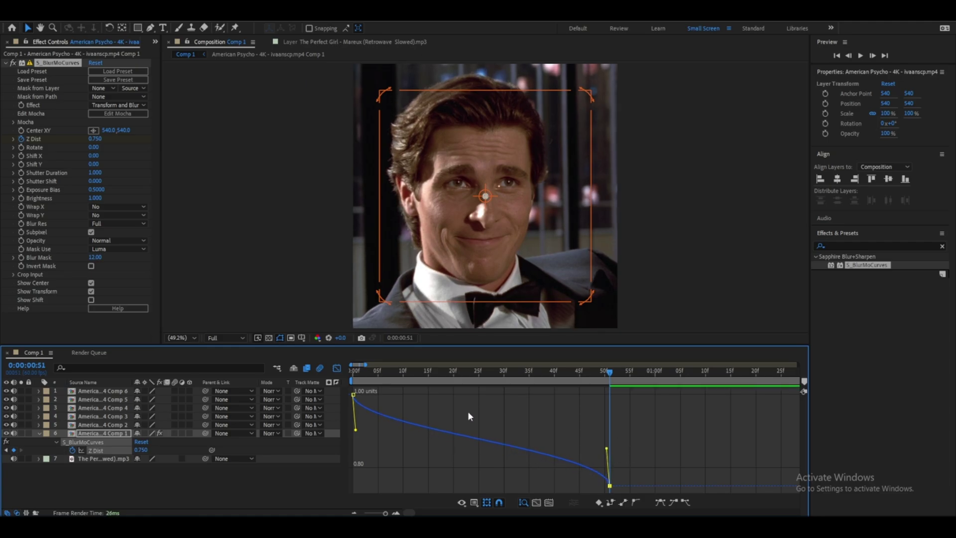
click(338, 369)
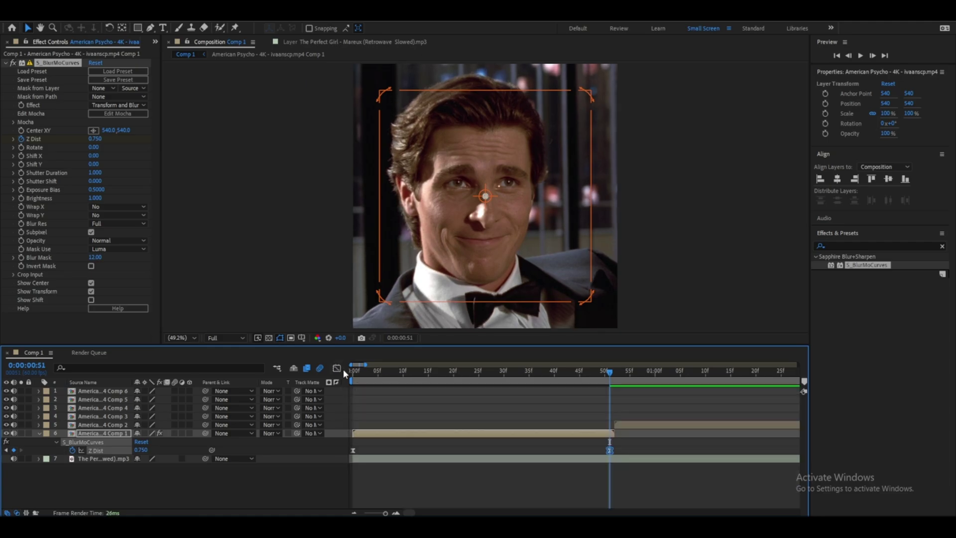
click(353, 374)
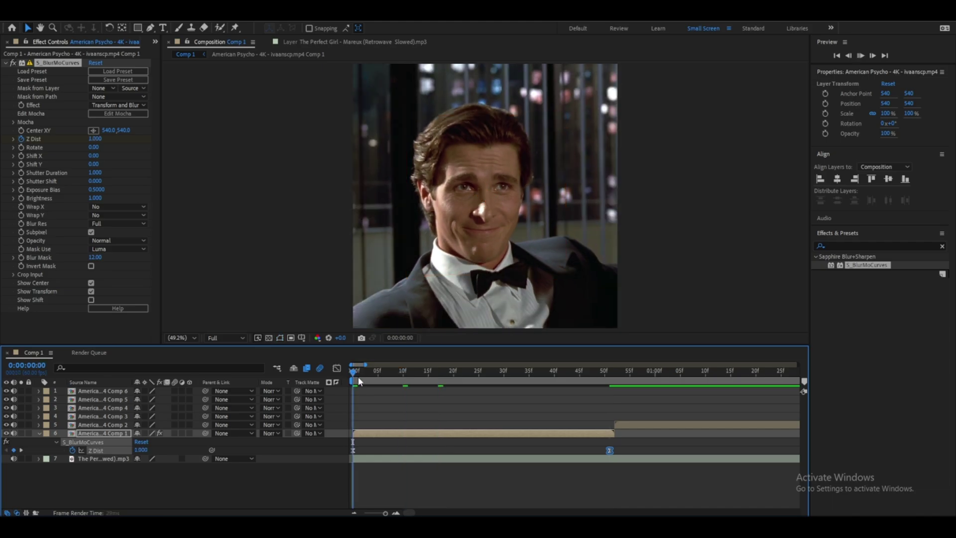
key(space)
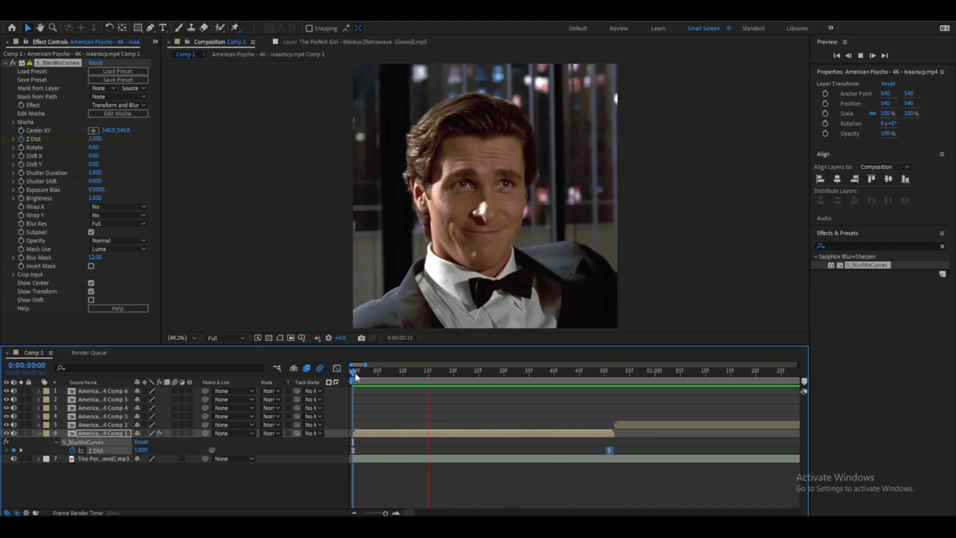
key(space)
drag(554, 378, 613, 388)
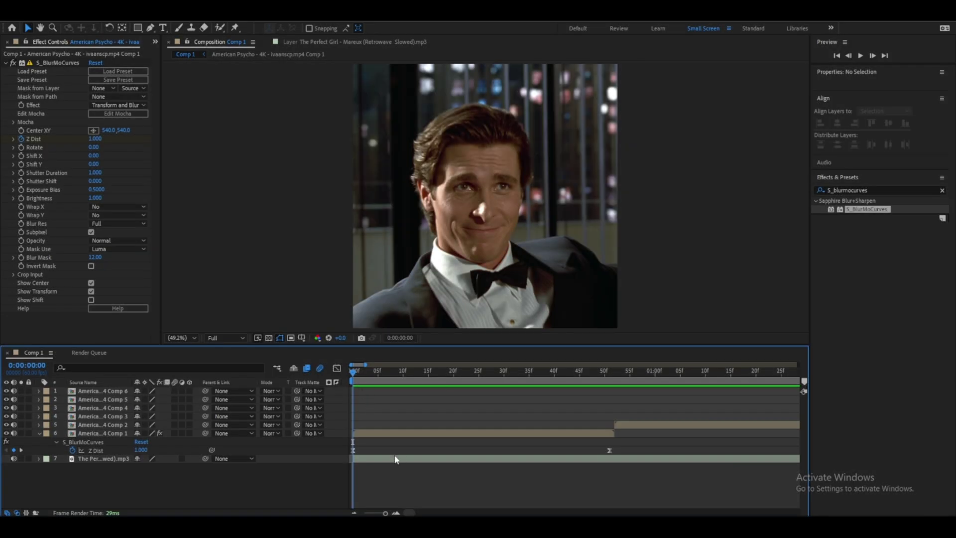
click(56, 62)
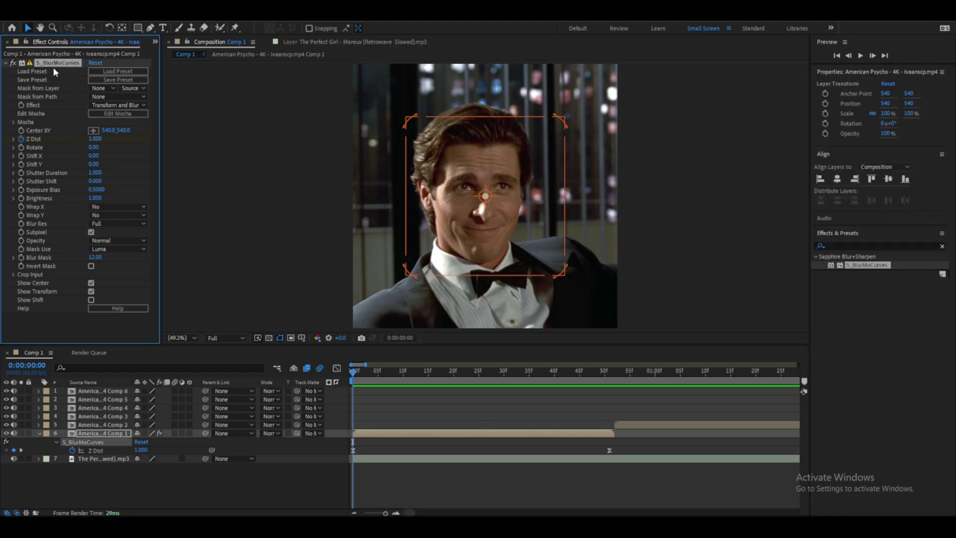
- Paste the S_BlurMoCurves zoom onto the second clip's layer at frame 52
click(614, 370)
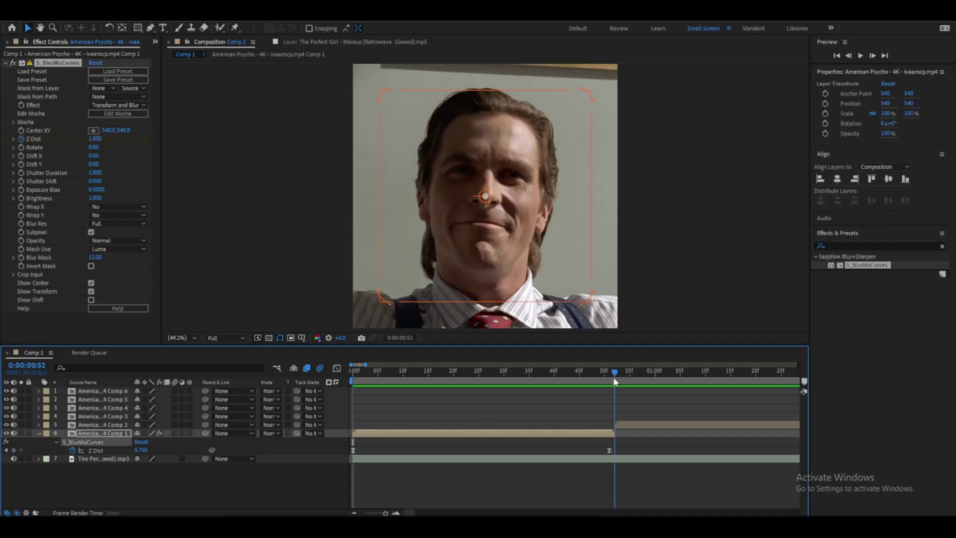
scroll(411, 514, right, 3)
scroll(412, 514, right, 3)
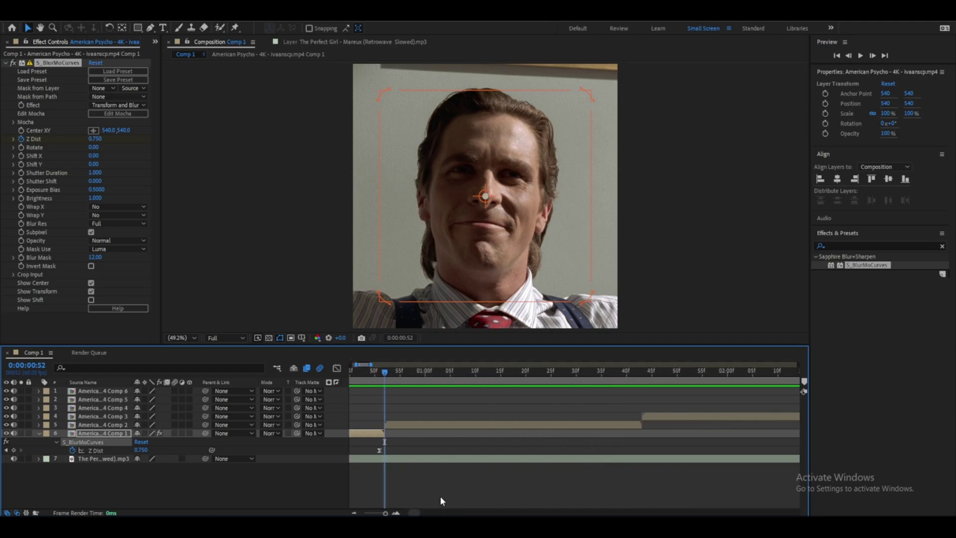
click(506, 427)
key(ctrl+v)
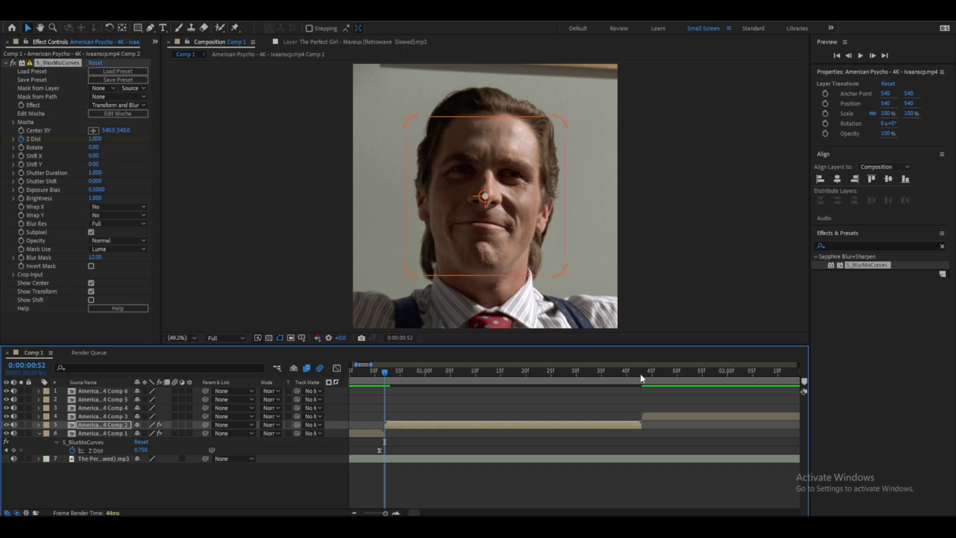
drag(387, 513, 381, 514)
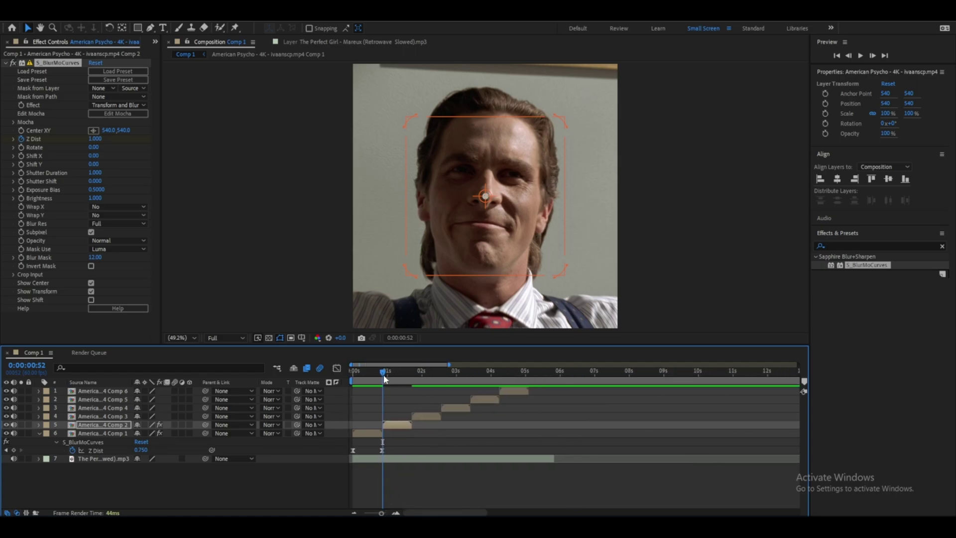
- Check the second clip's Z Dist keyframes, collapse the effect rows, and preview the montage
key(u)
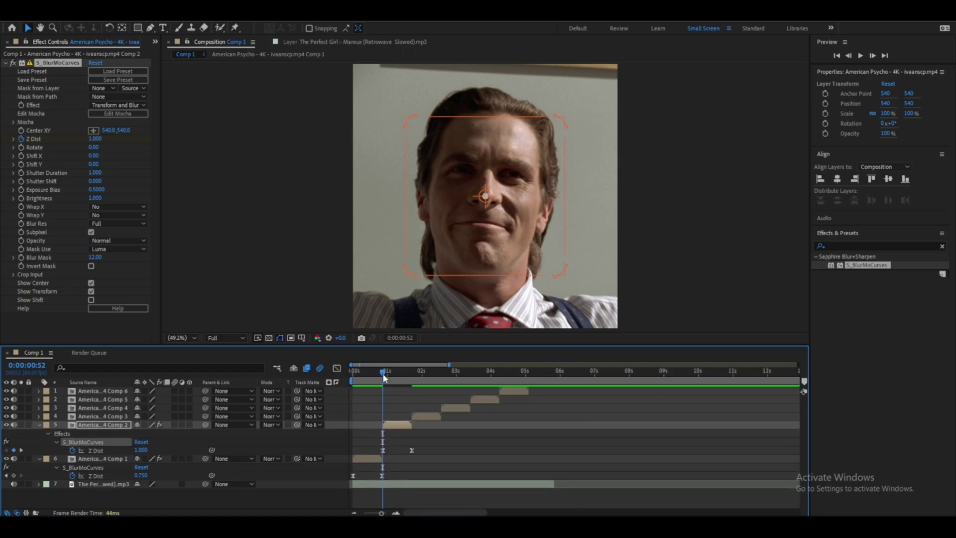
key(u)
drag(384, 377, 353, 377)
key(u)
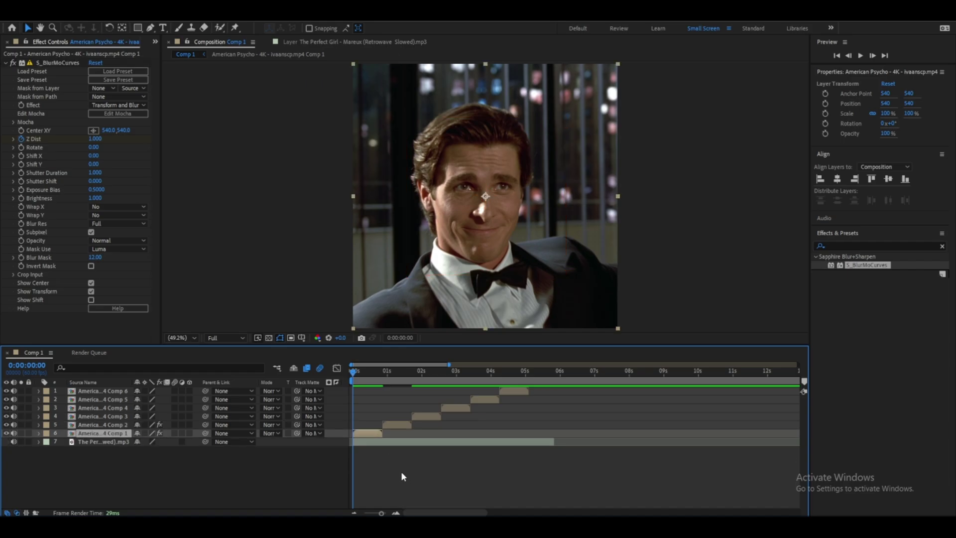
click(401, 471)
key(space)
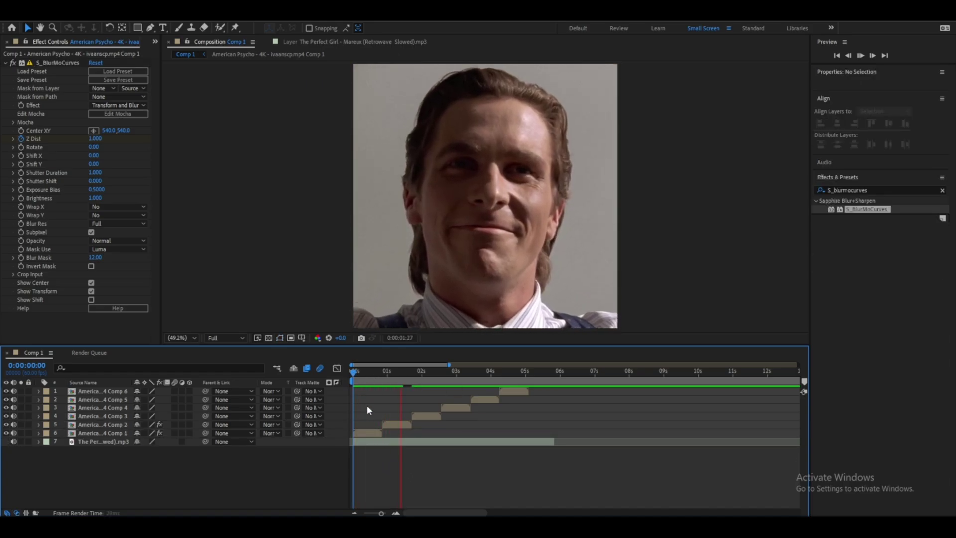
key(space)
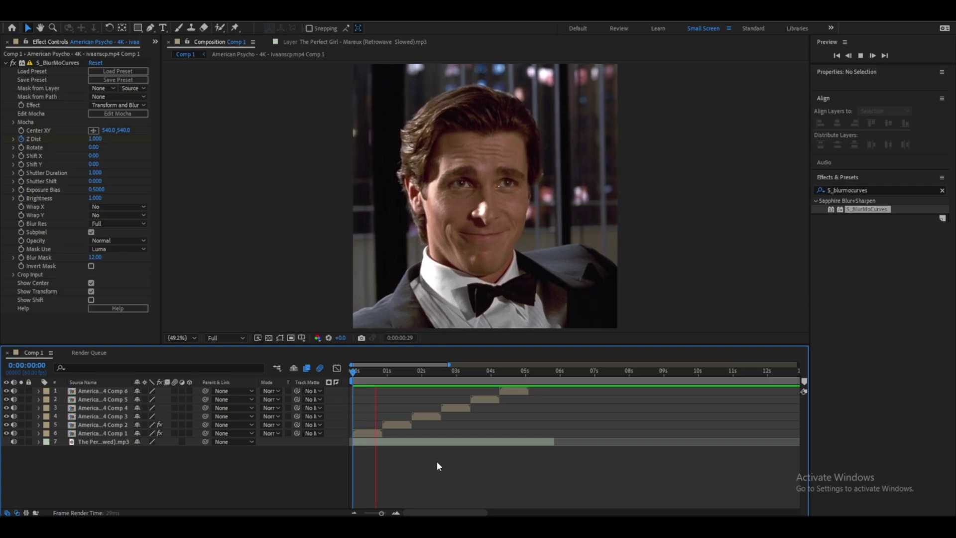
- Stop the preview at 0:00:01:43 and apply S_BlurMoCurves to the third clip's layer
click(412, 382)
click(412, 381)
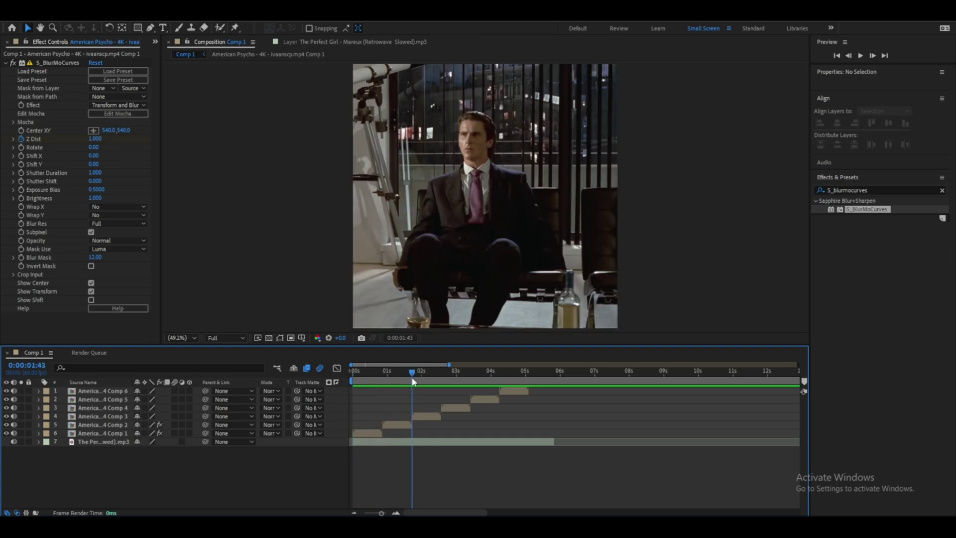
drag(381, 513, 430, 513)
click(420, 417)
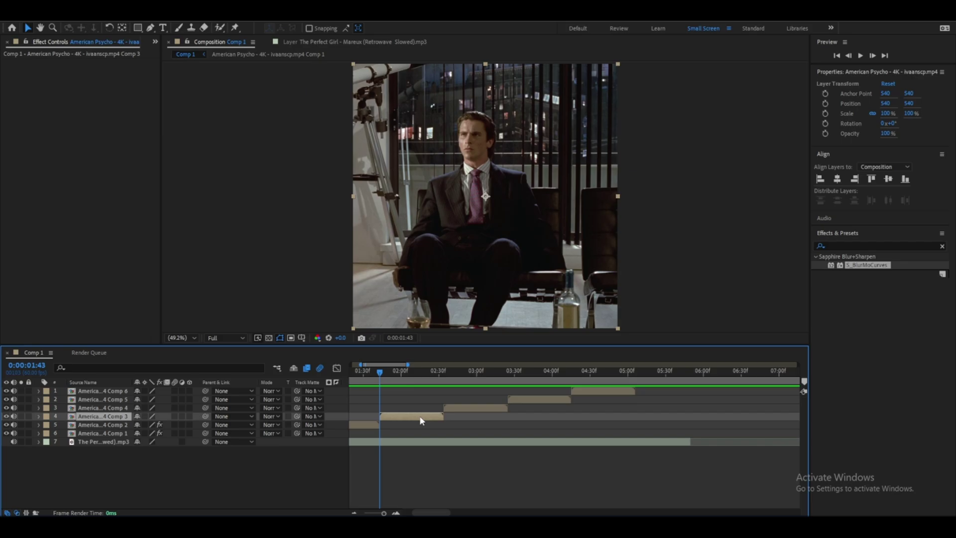
drag(865, 266, 433, 418)
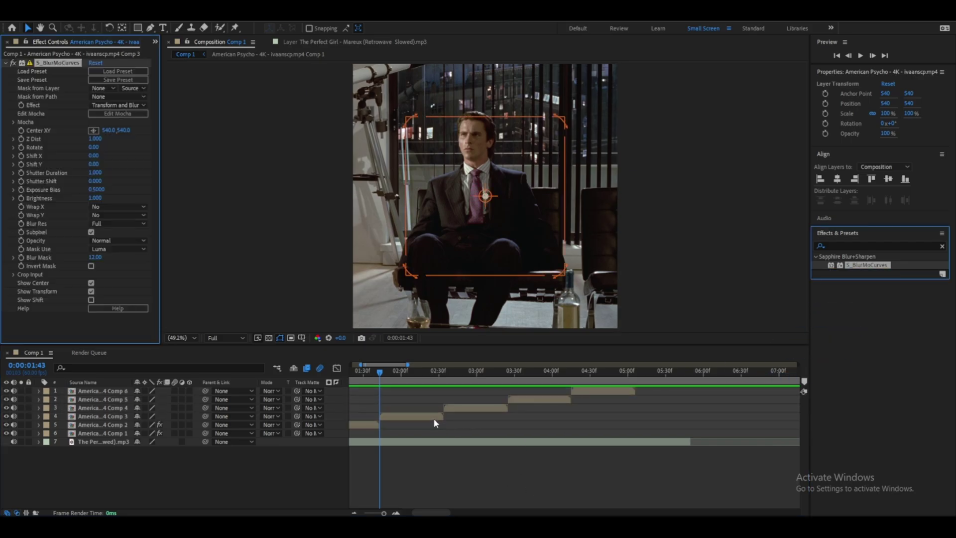
click(424, 417)
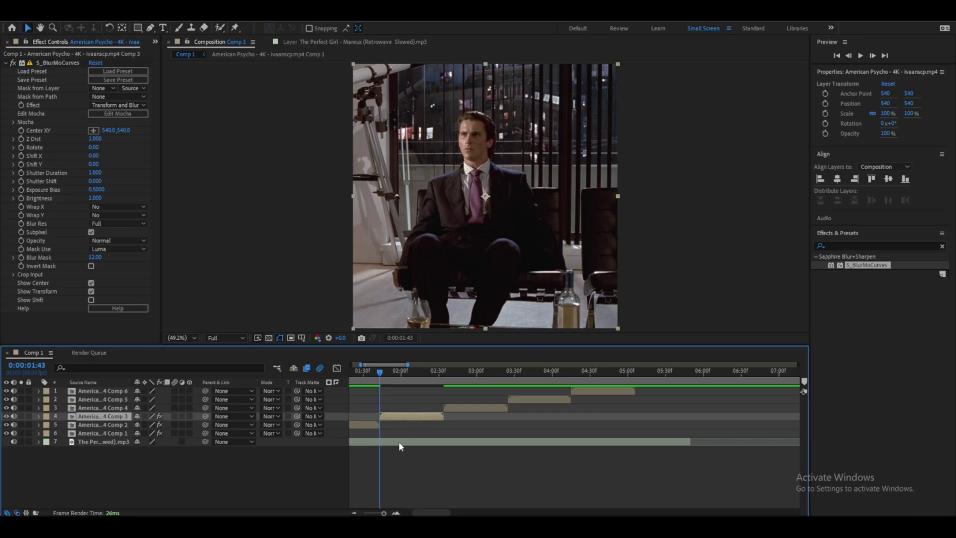
scroll(387, 514, up, 6)
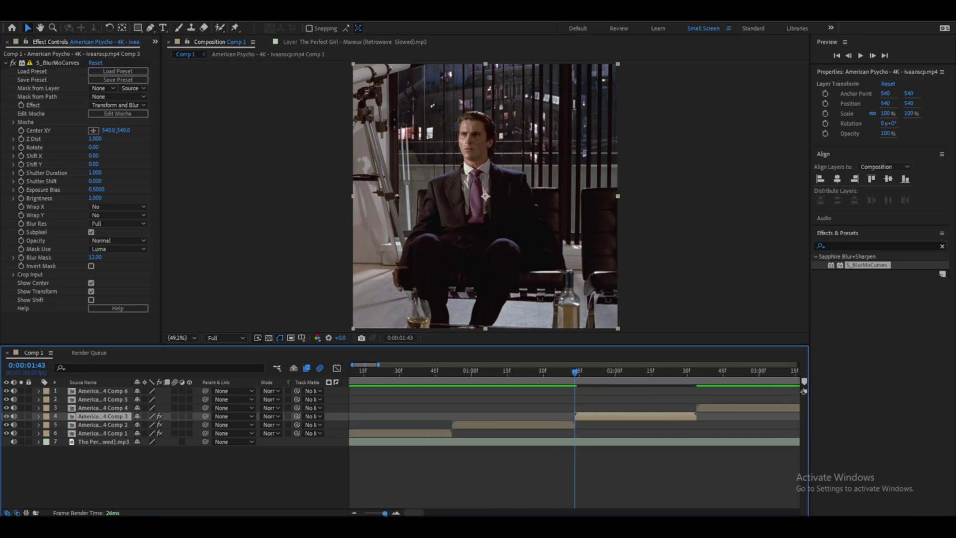
scroll(573, 413, right, 5)
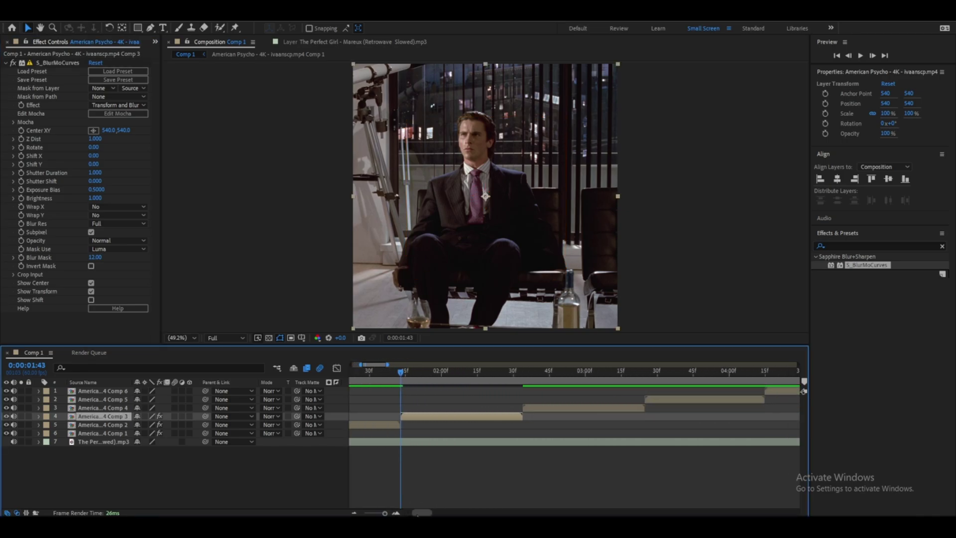
click(22, 141)
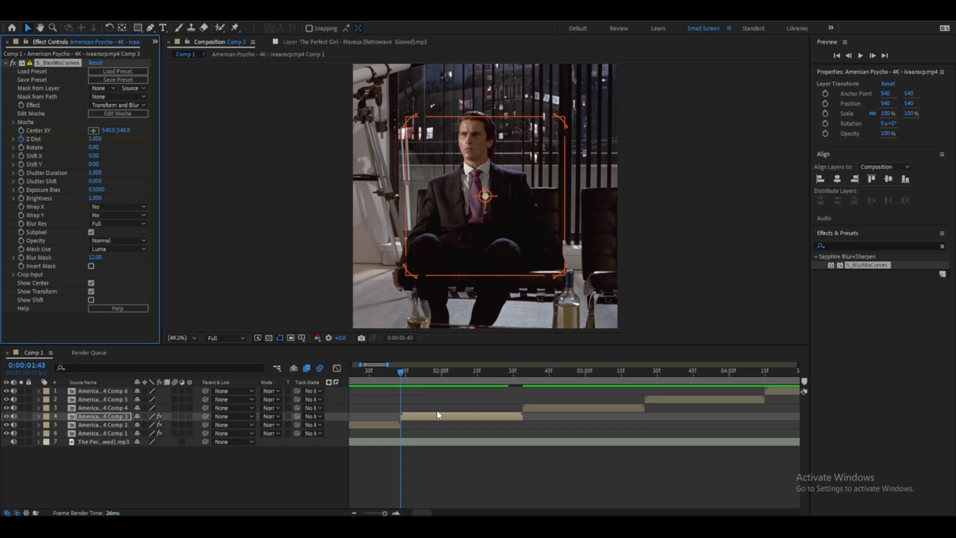
- Keyframe Comp 3's Z Dist from 0.750 at 1:43 to 1.000 at 2:33, then select both keys
click(96, 140)
text(0.750)
key(Return)
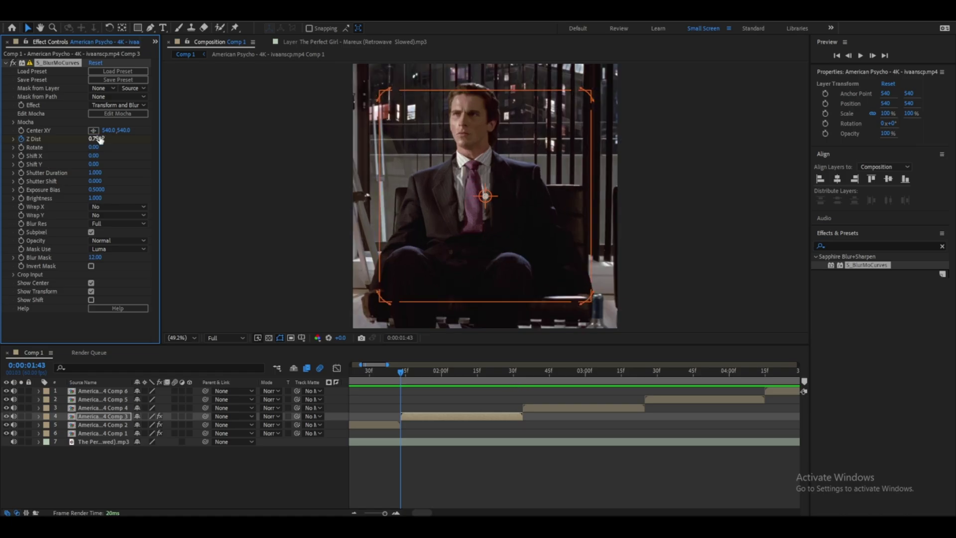
key(u)
drag(449, 381, 519, 379)
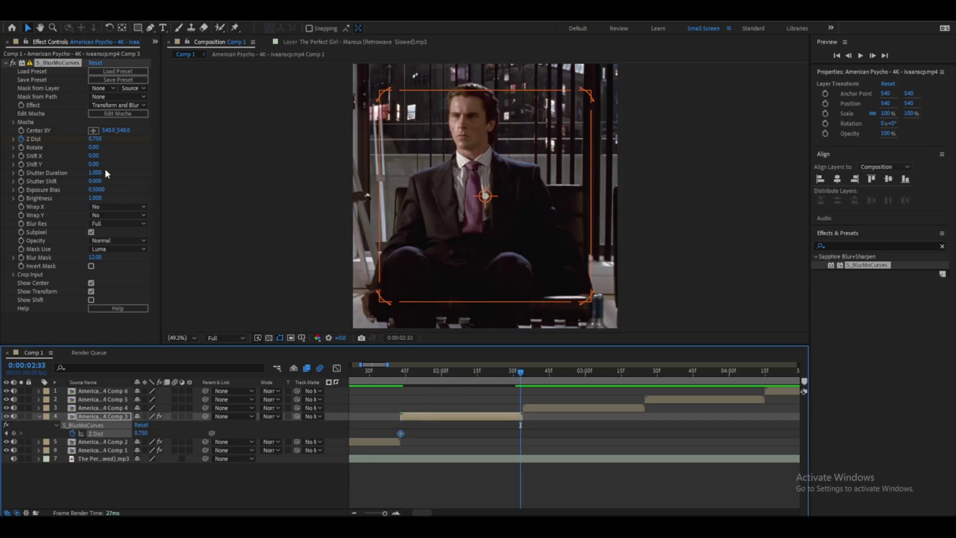
click(95, 139)
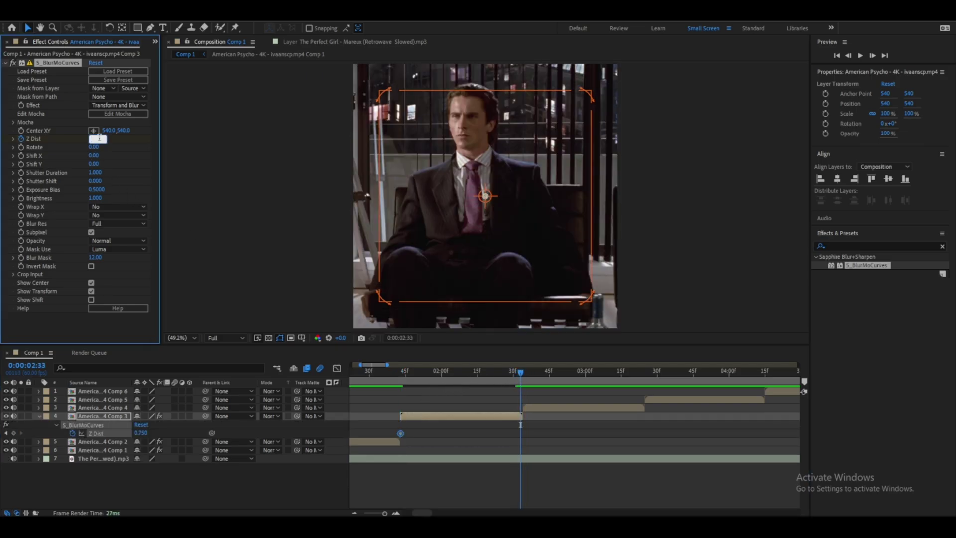
key(Return)
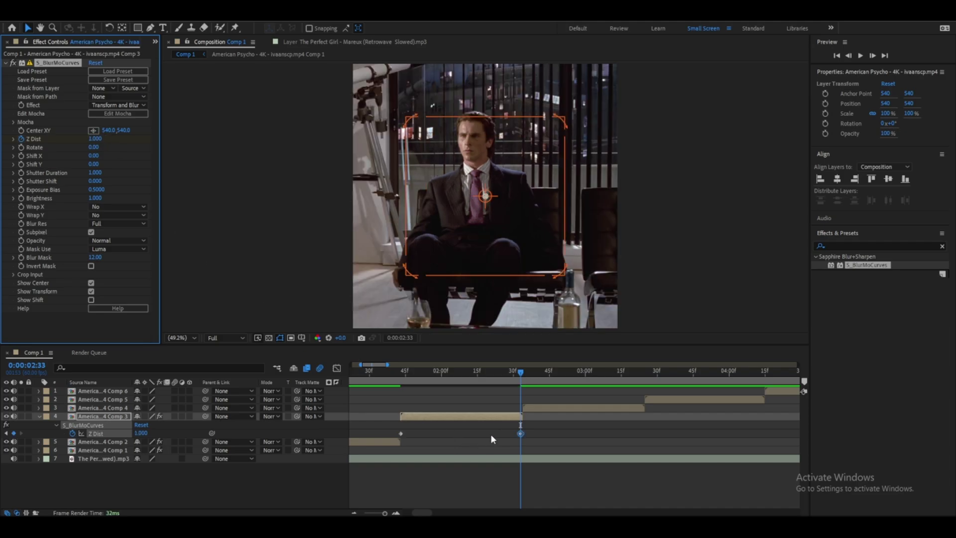
drag(537, 426, 407, 440)
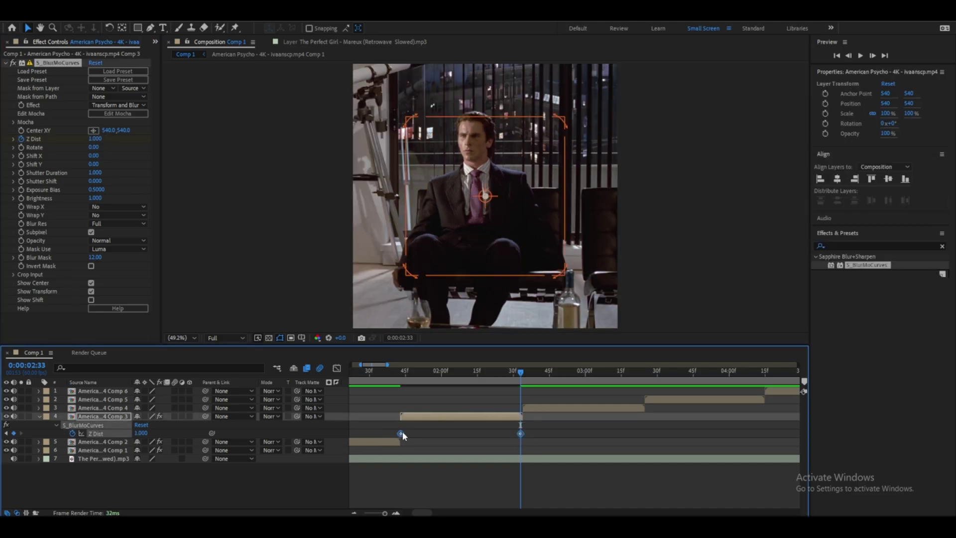
- Apply Easy Ease to the third clip's two Z Dist keyframes
right_click(402, 431)
mouse_move(438, 427)
click(545, 457)
- Drag the Z Dist bezier handles into an S-shaped speed curve in the Graph Editor
click(337, 369)
key(ctrl+a)
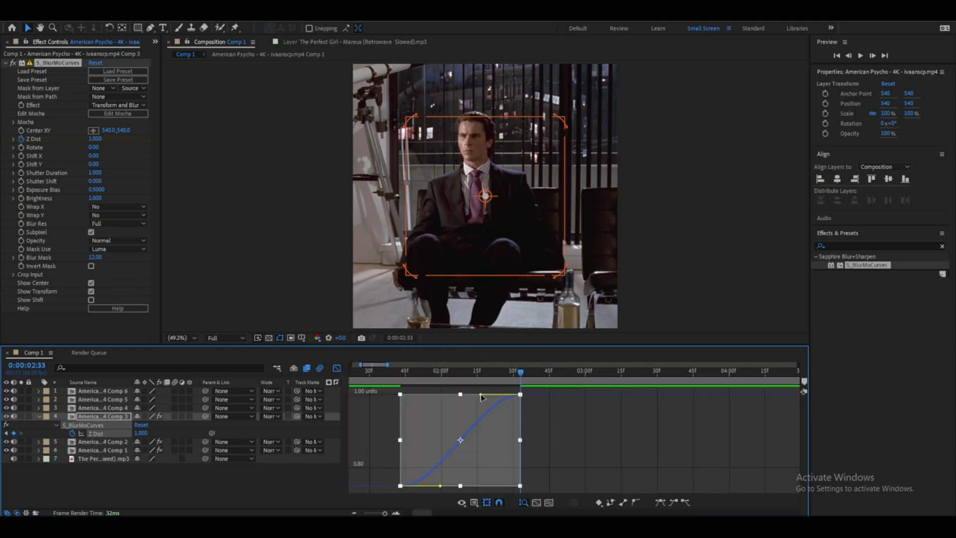
drag(481, 396, 522, 429)
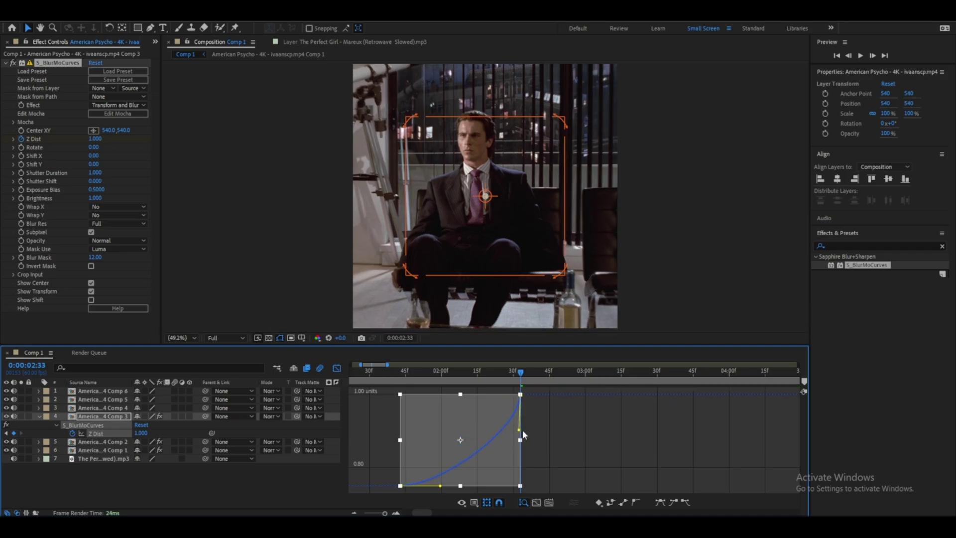
drag(444, 483, 396, 458)
click(337, 368)
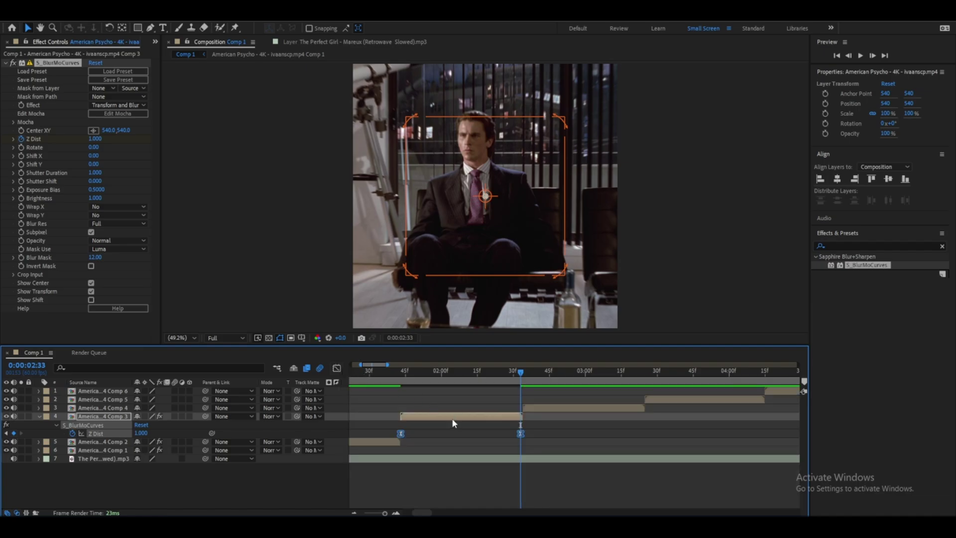
click(454, 422)
- Preview the third clip's eased zoom from 0:00:01:43 and reopen its Z Dist curve
click(401, 375)
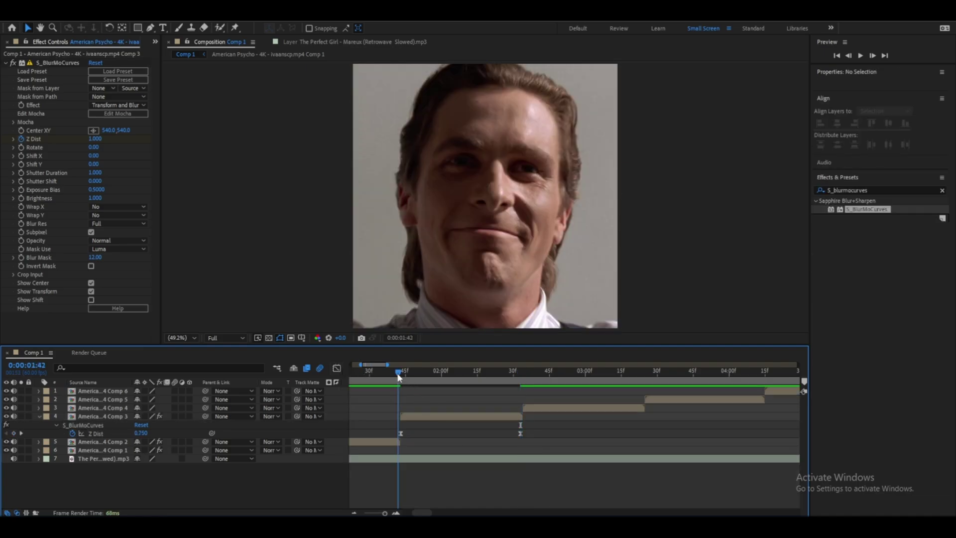
key(space)
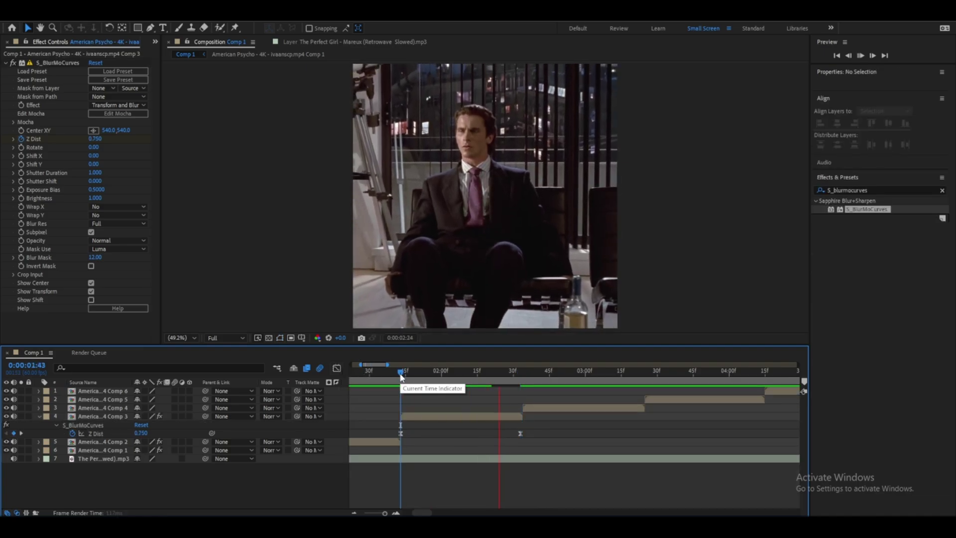
key(space)
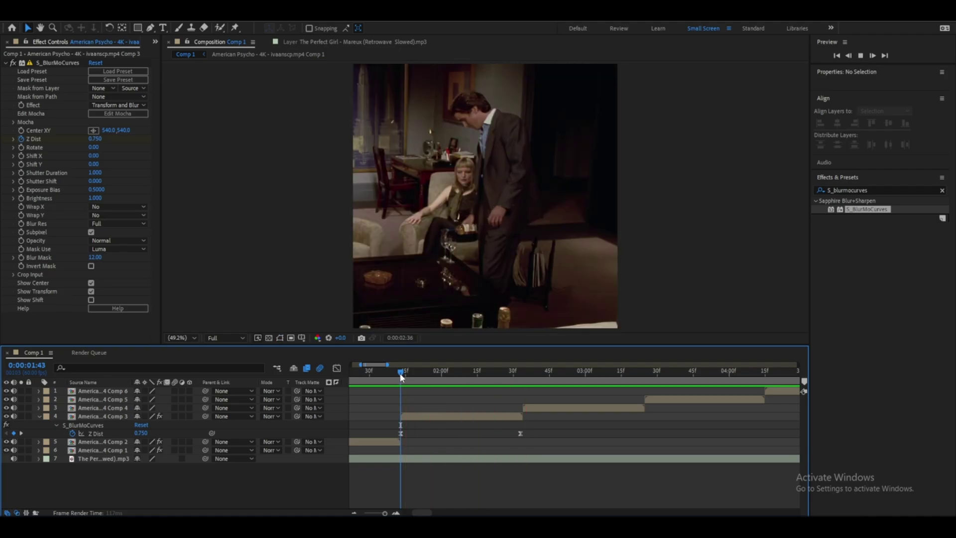
drag(524, 429, 396, 438)
key(shift+F3)
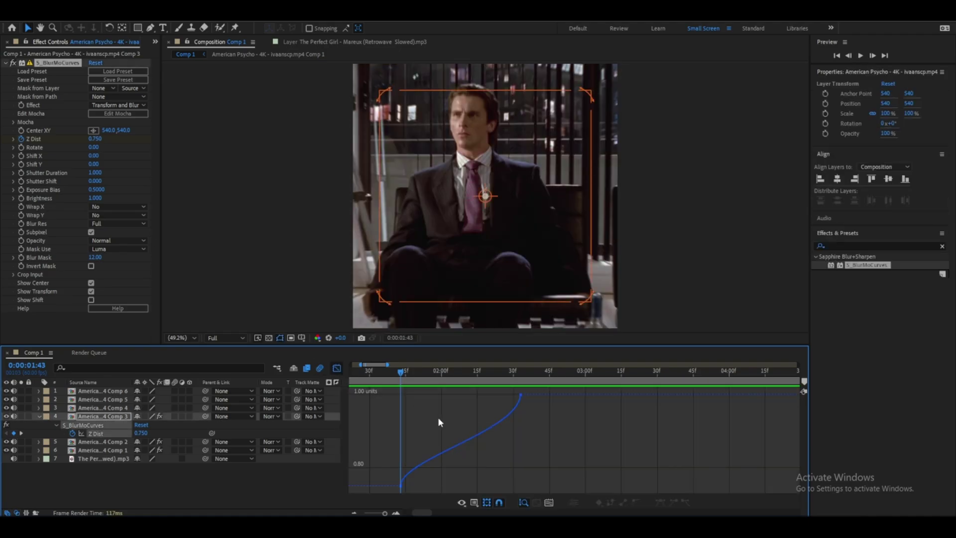
- Fine-tune the Z Dist curve handles, then return to the layer bar view
drag(520, 396, 519, 439)
drag(401, 458, 403, 453)
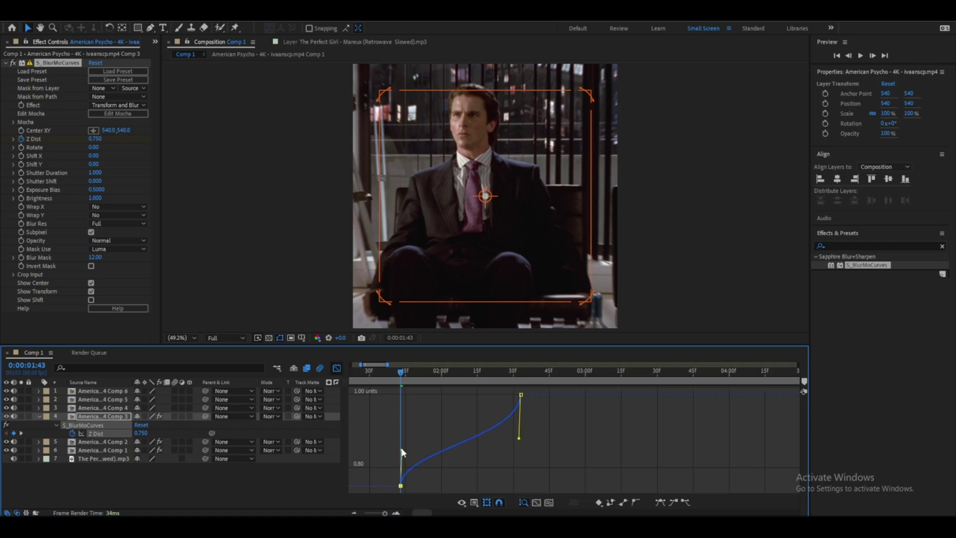
click(337, 368)
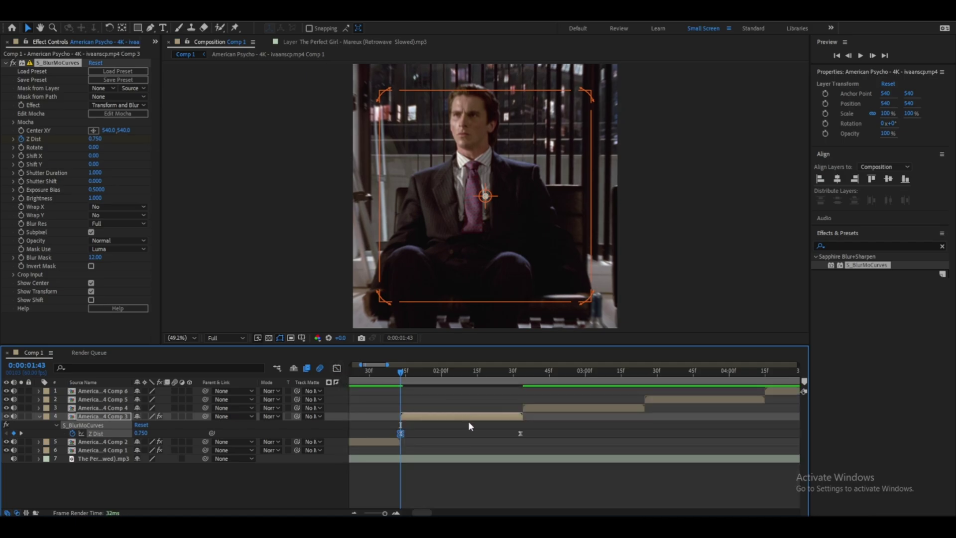
click(485, 492)
- Preview the Comp 3 zoom and stop at the Z Dist 1.000 end keyframe with S_BlurMoCurves selected
drag(400, 371, 402, 373)
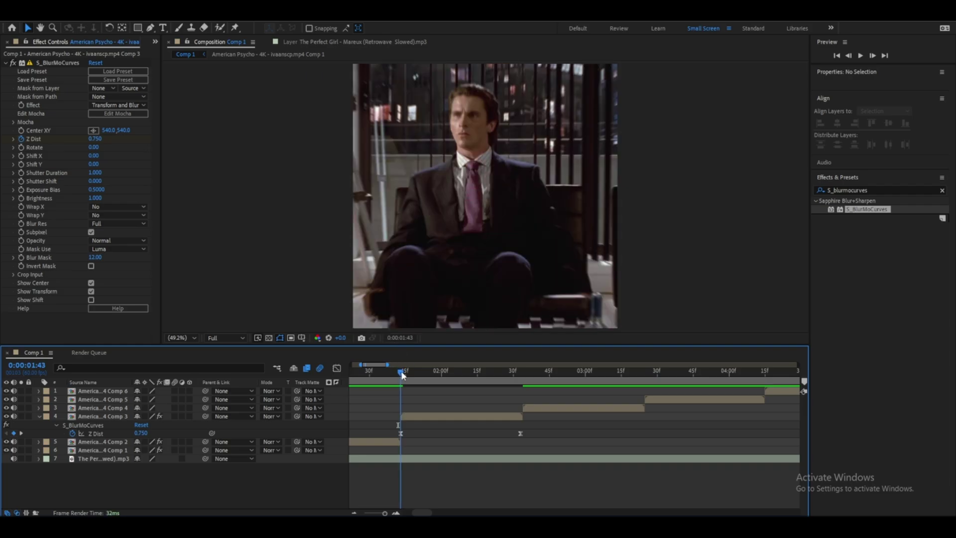
key(space)
key(space)
drag(401, 373, 523, 372)
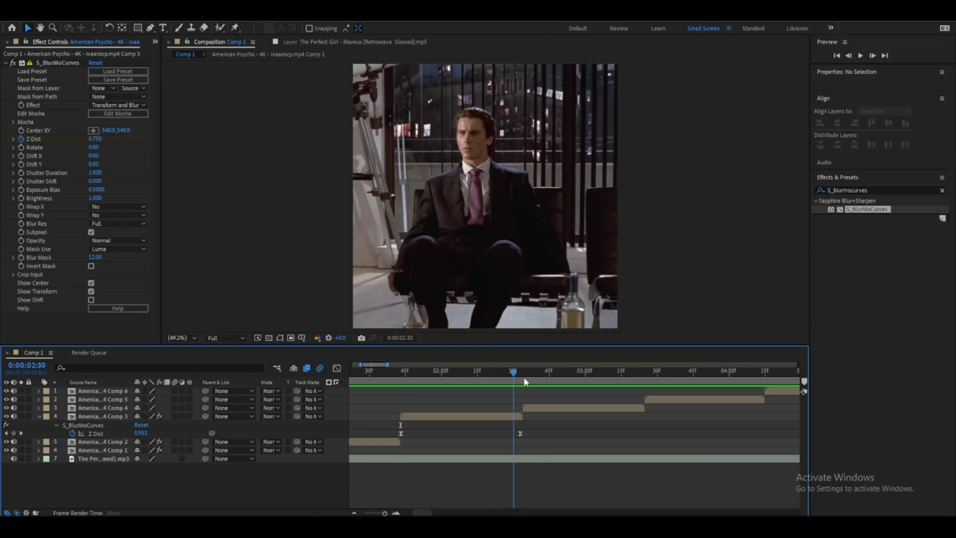
click(50, 64)
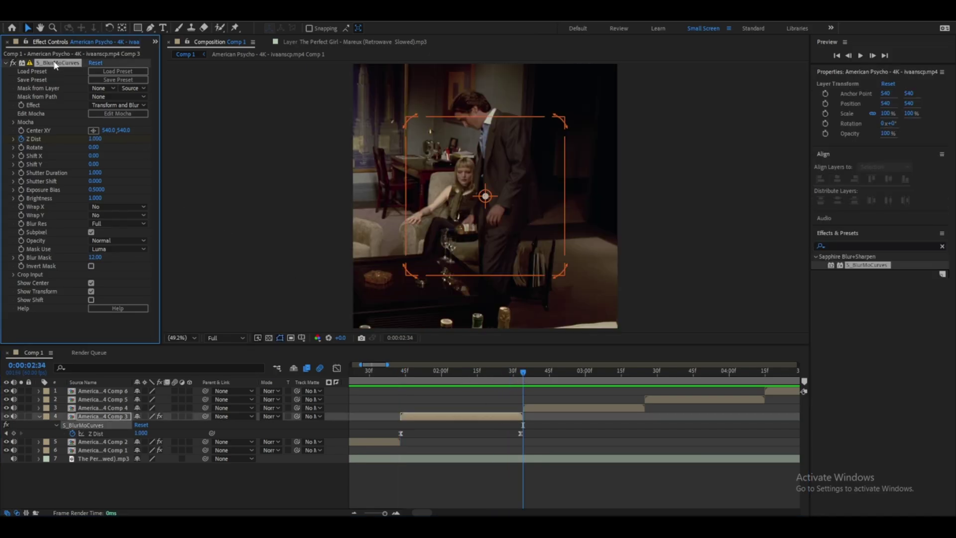
- Check that Comp 4 and Comp 5 both show S_BlurMoCurves Z Dist 0.750, then return to 0:00:01:43 and widen the timeline
click(549, 407)
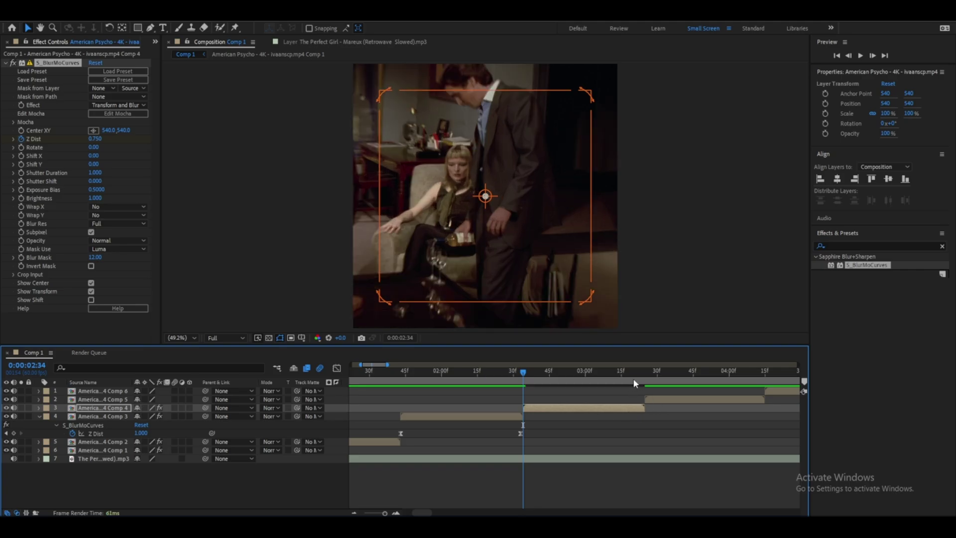
key(o)
click(652, 399)
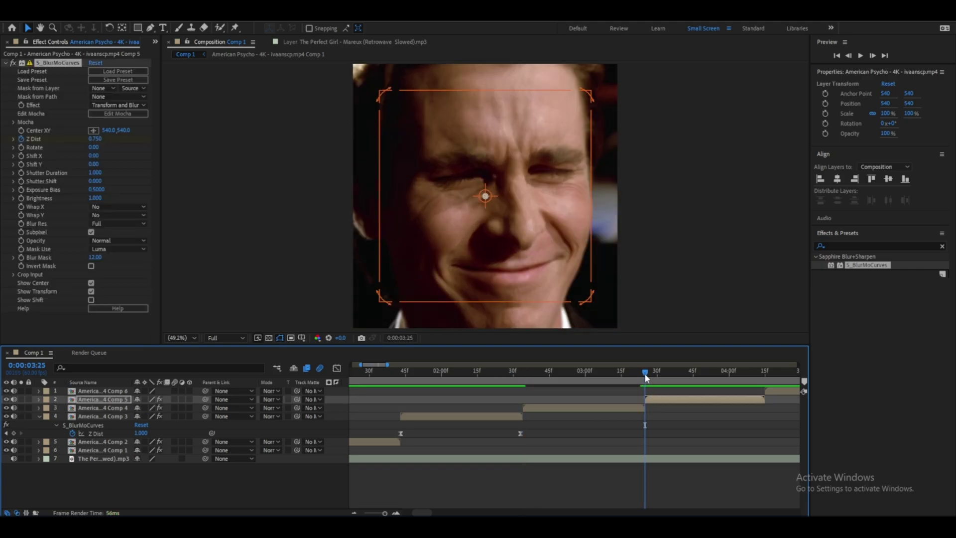
click(410, 387)
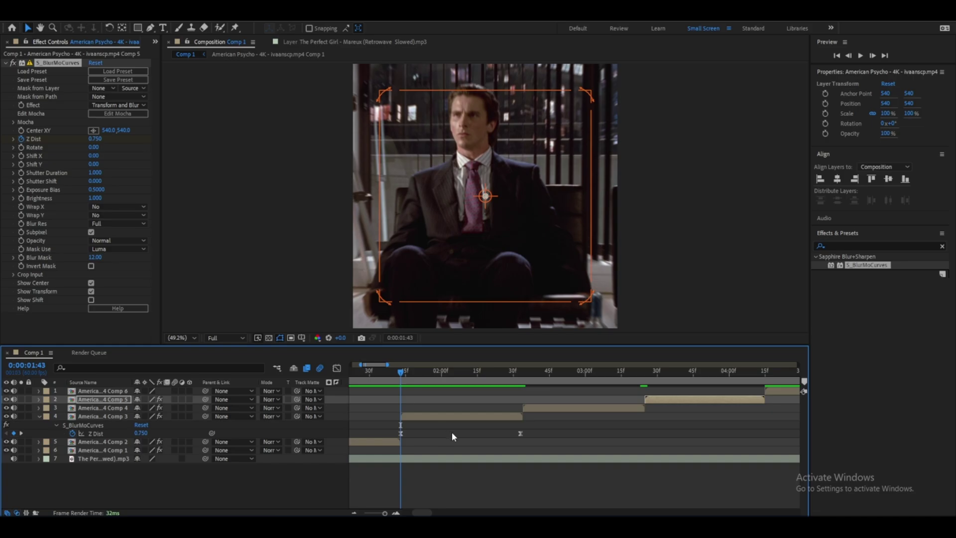
click(489, 494)
key(minus)
key(minus)
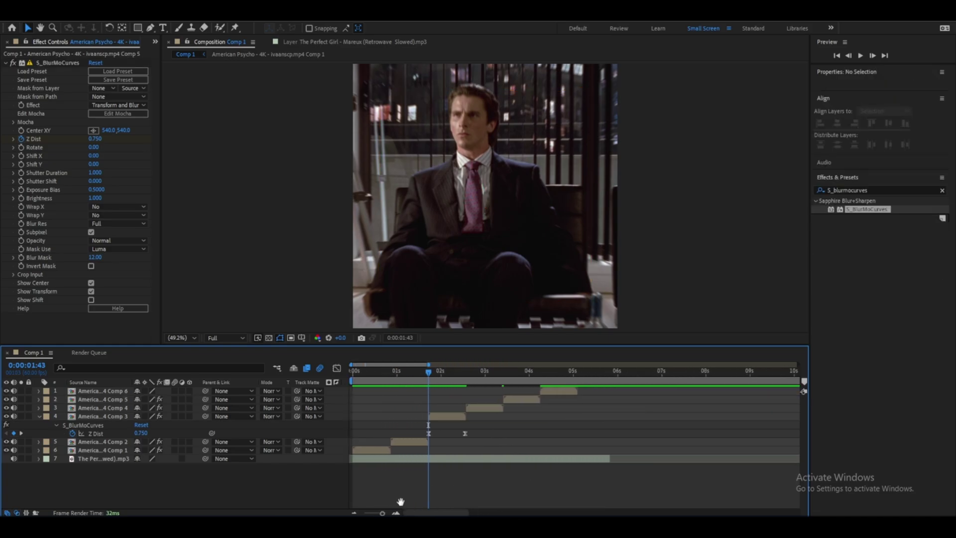
- Play the montage, scrub to 0:00:04:15 and check the top clip's S_BlurMoCurves settings
key(space)
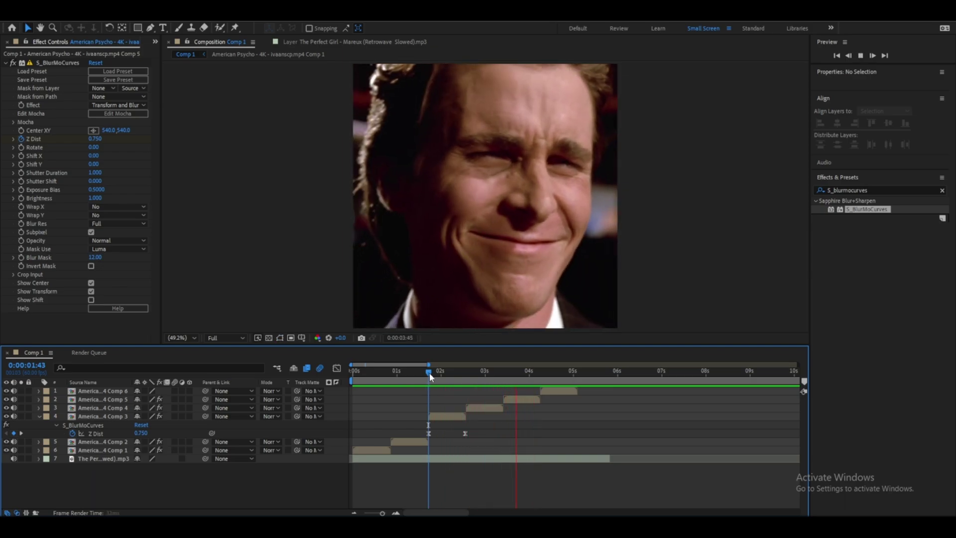
drag(429, 373, 542, 382)
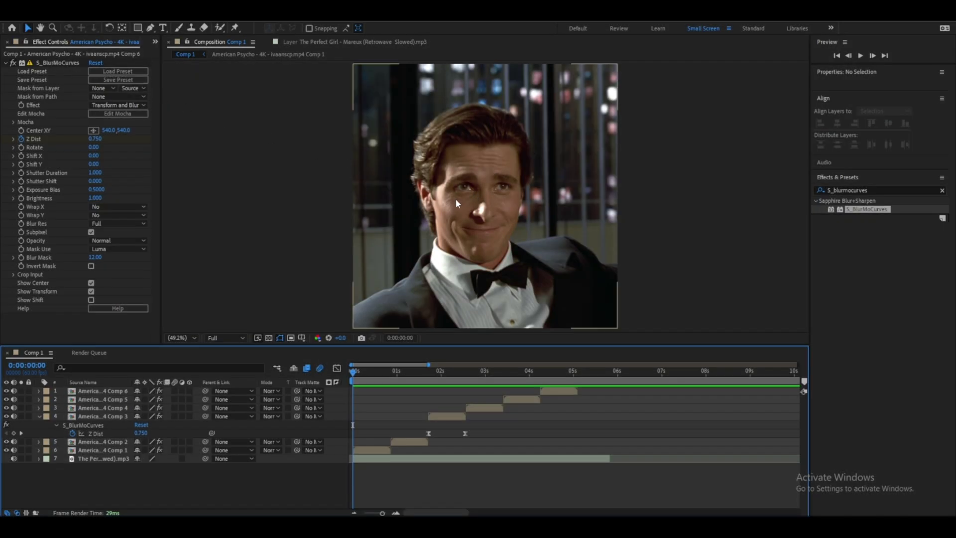
click(54, 63)
- Fit the whole montage in the timeline and select the first clip, Comp 1
click(463, 502)
drag(383, 513, 384, 514)
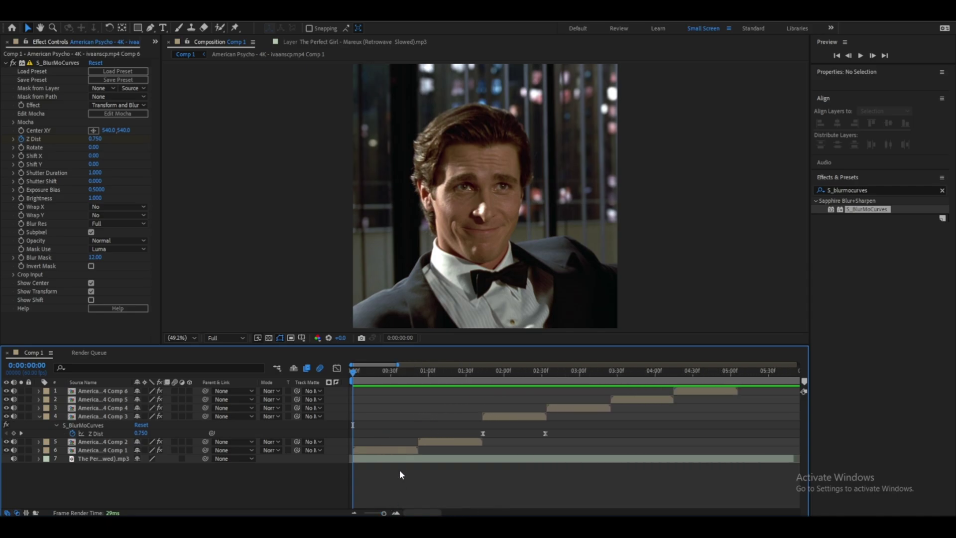
click(402, 453)
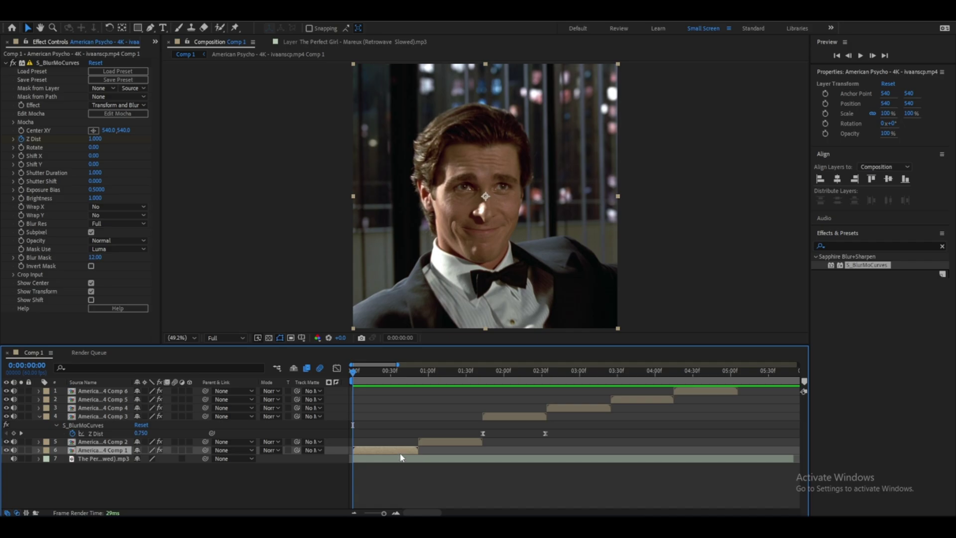
- Preview Comp 1's zoom and start saving its S_BlurMoCurves effect with Animation > Save Animation Preset
key(space)
key(space)
click(53, 63)
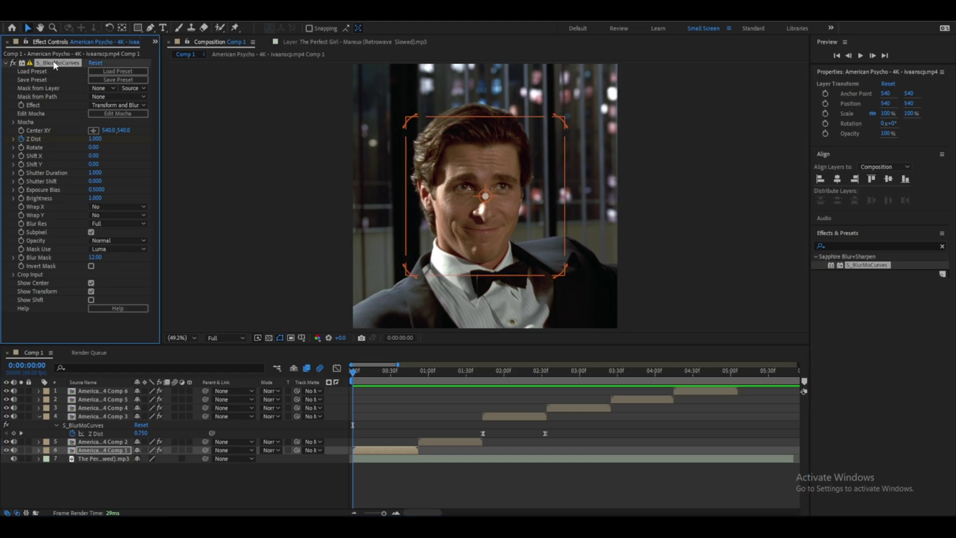
click(140, 21)
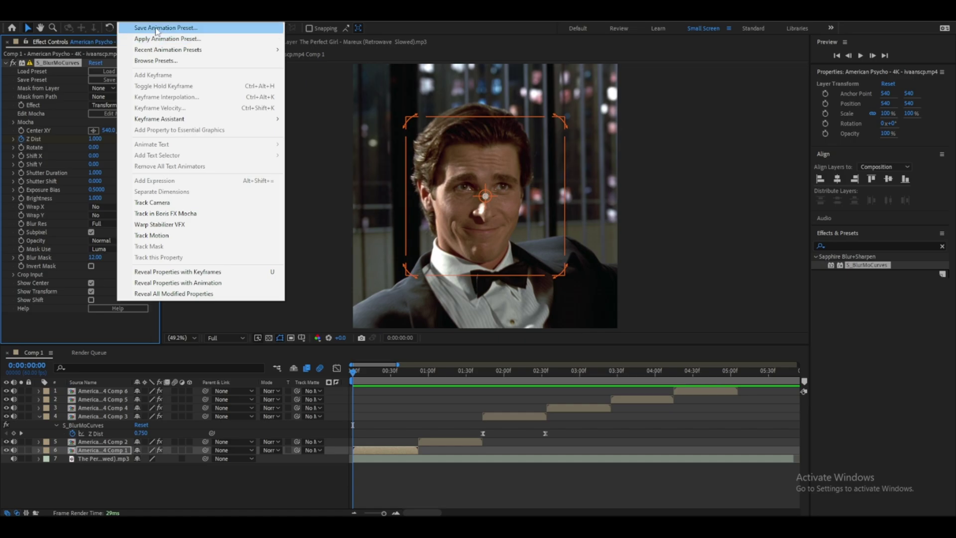
click(156, 28)
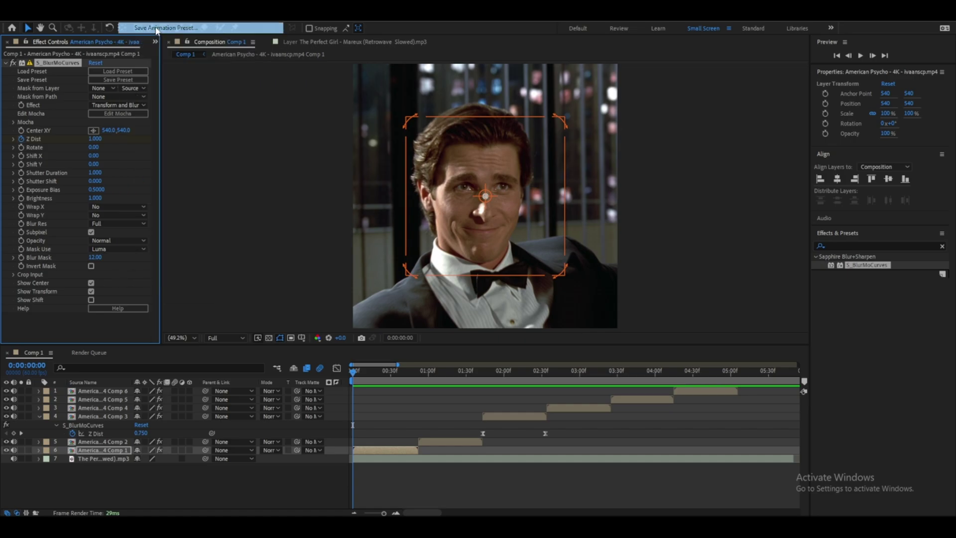
- Save the animation preset as 'zoom outs tut'
text(z)
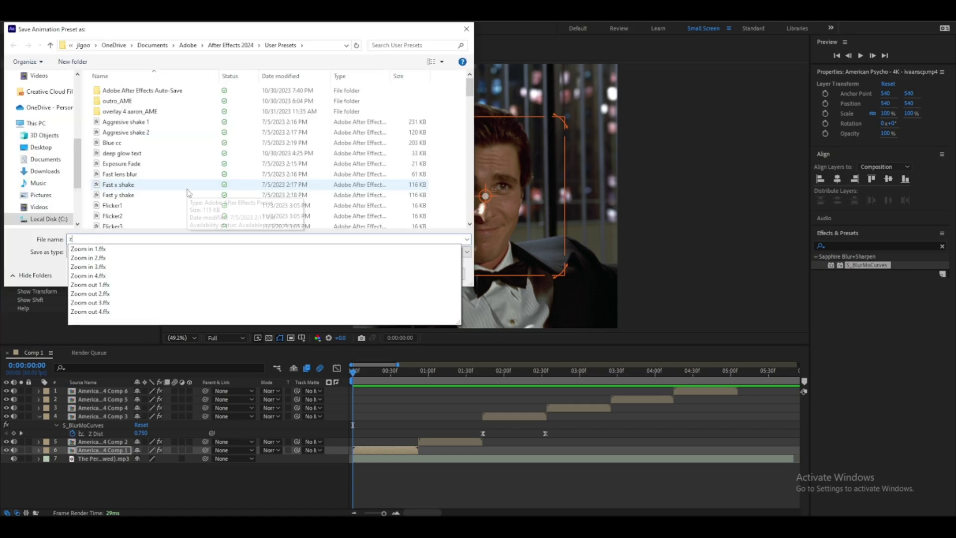
text(oom outs)
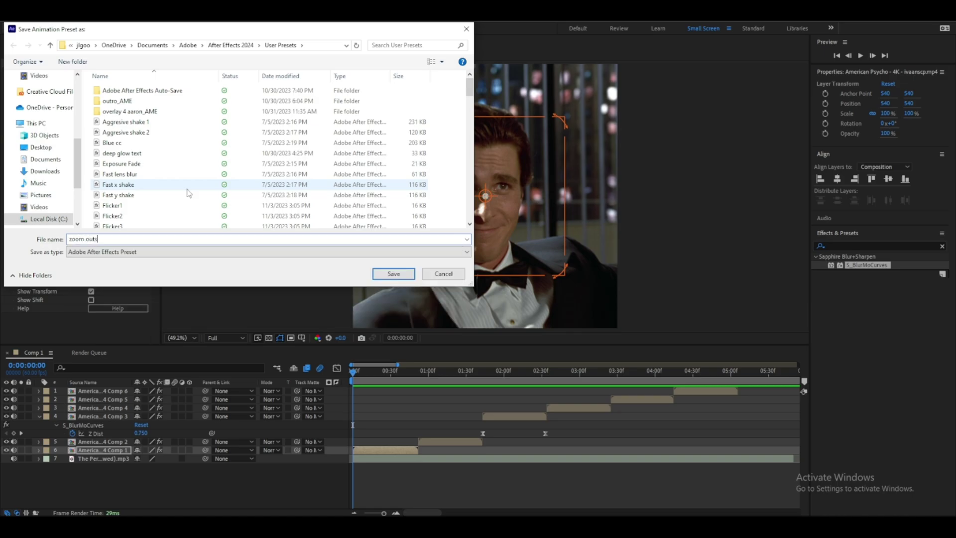
text( tut)
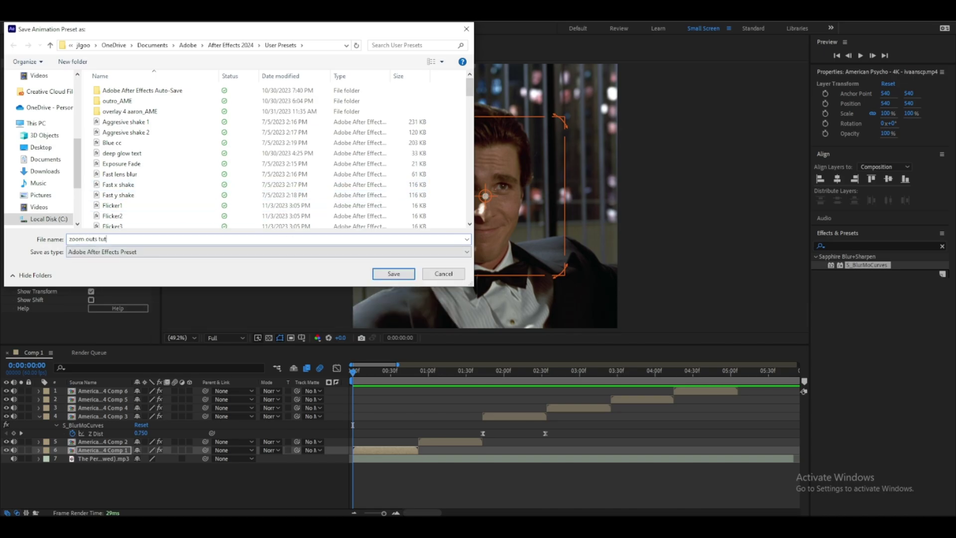
click(393, 273)
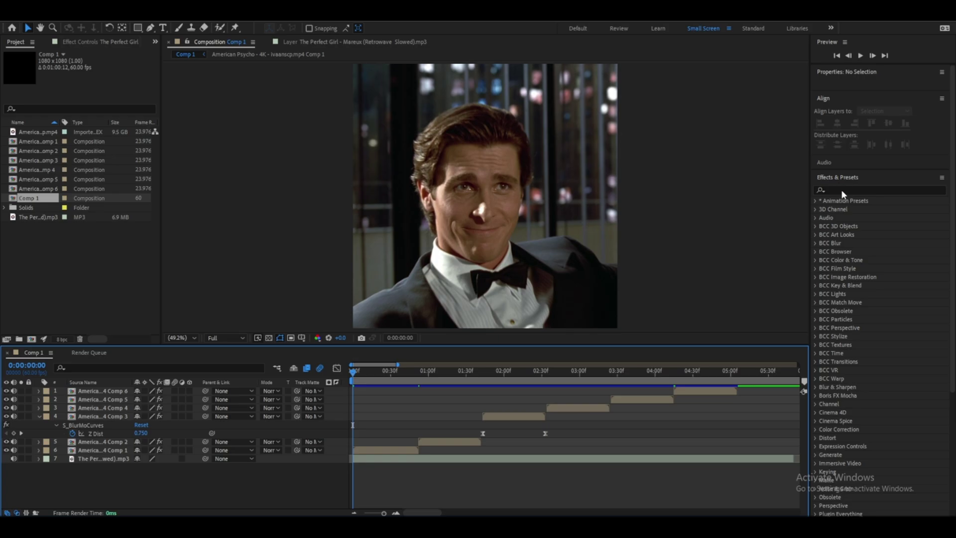
- Search Effects & Presets for 'zoom outs', then select the office clip (Comp 6) at 0:00:04:15
click(841, 189)
text(zoo)
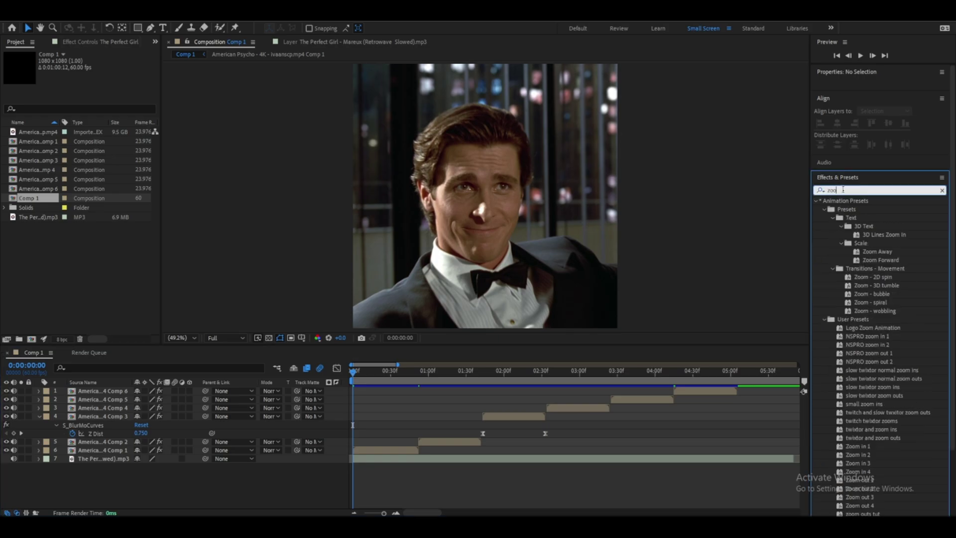
text(m outs tut)
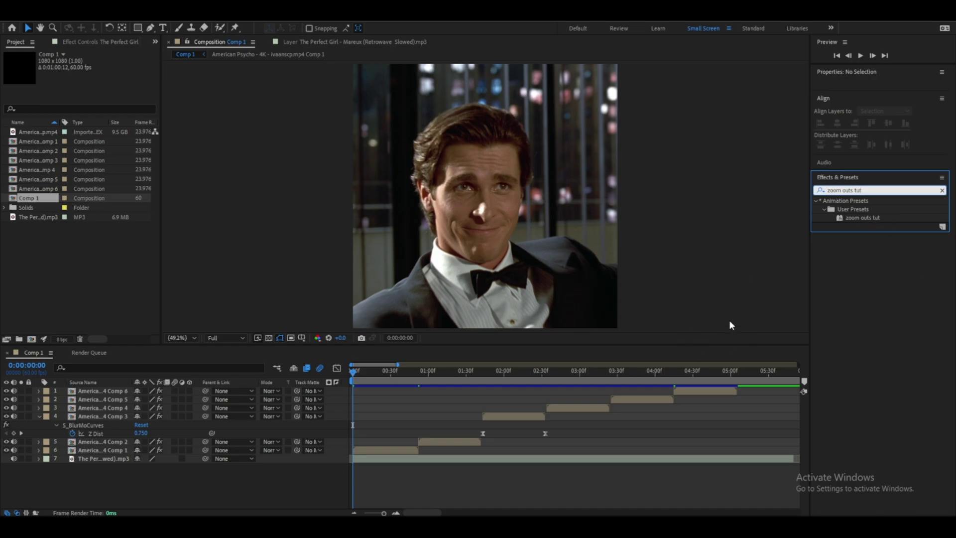
click(673, 375)
click(682, 391)
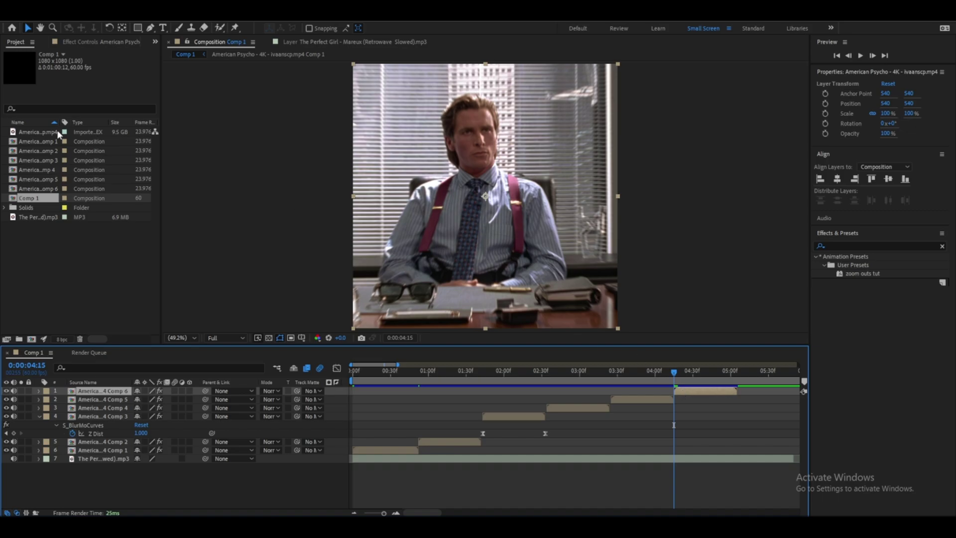
- Delete the office clip's existing S_BlurMoCurves effect
click(95, 42)
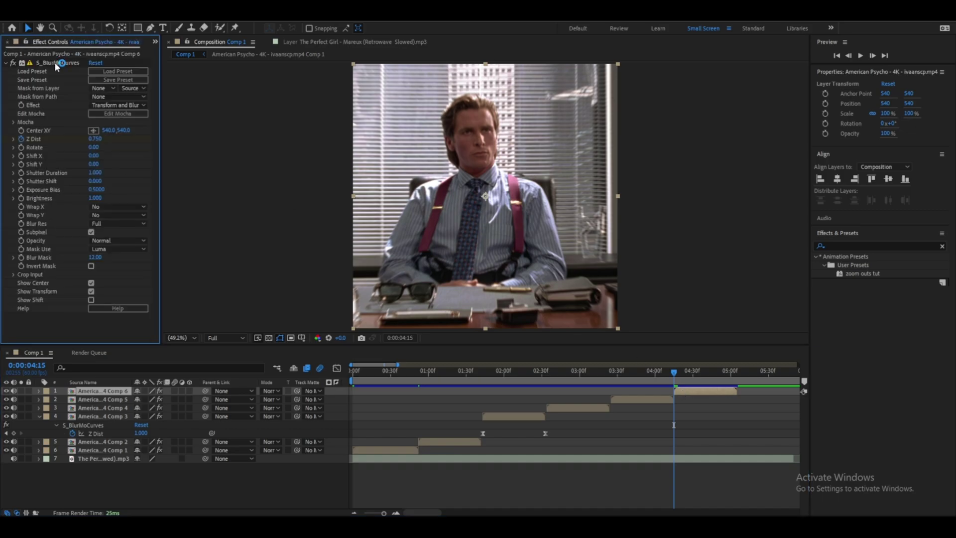
click(56, 63)
key(Delete)
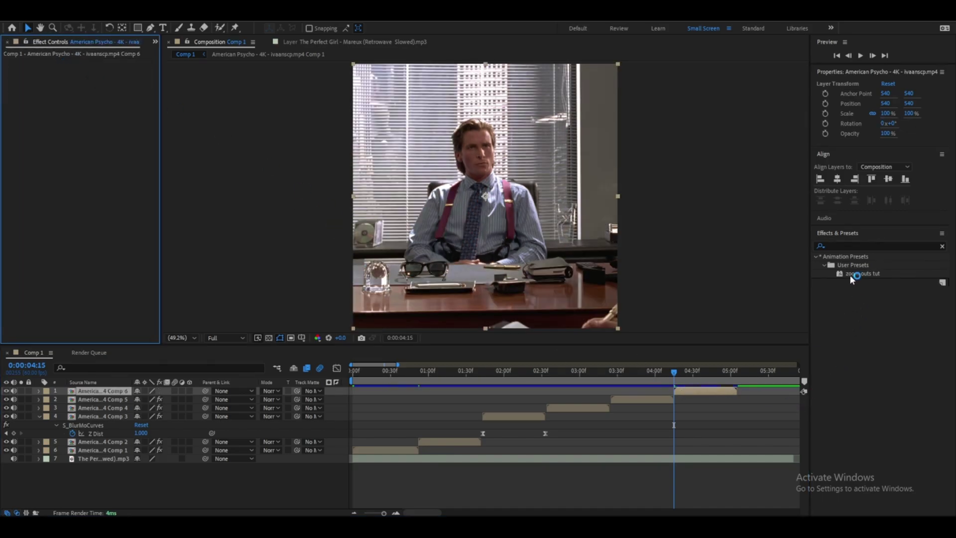
- Apply the 'zoom outs tut' preset to Comp 6 and preview its eased zoom
drag(864, 275, 705, 395)
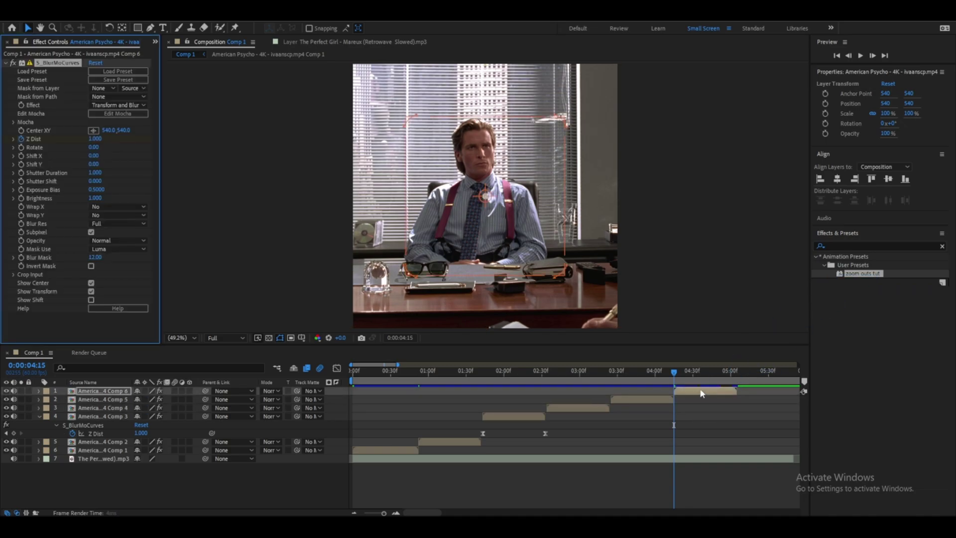
click(704, 396)
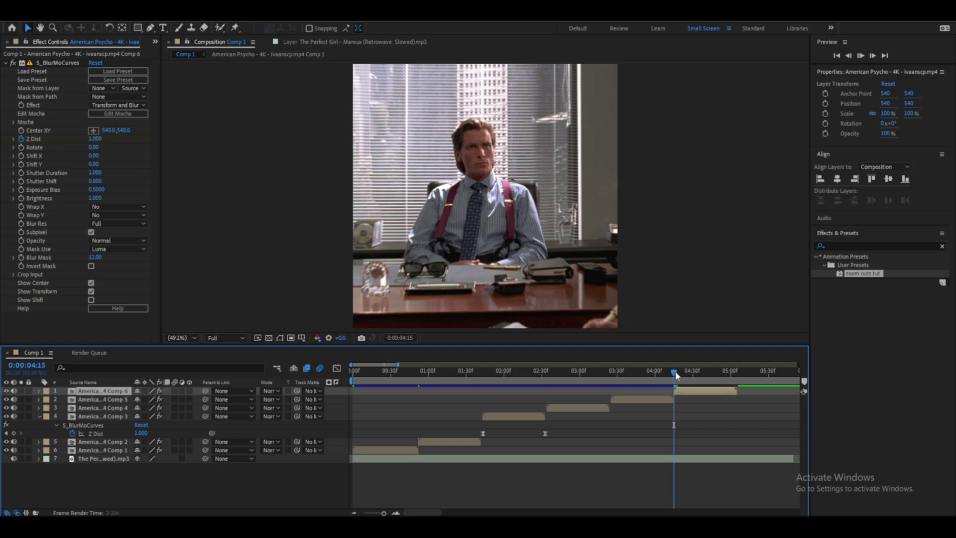
key(space)
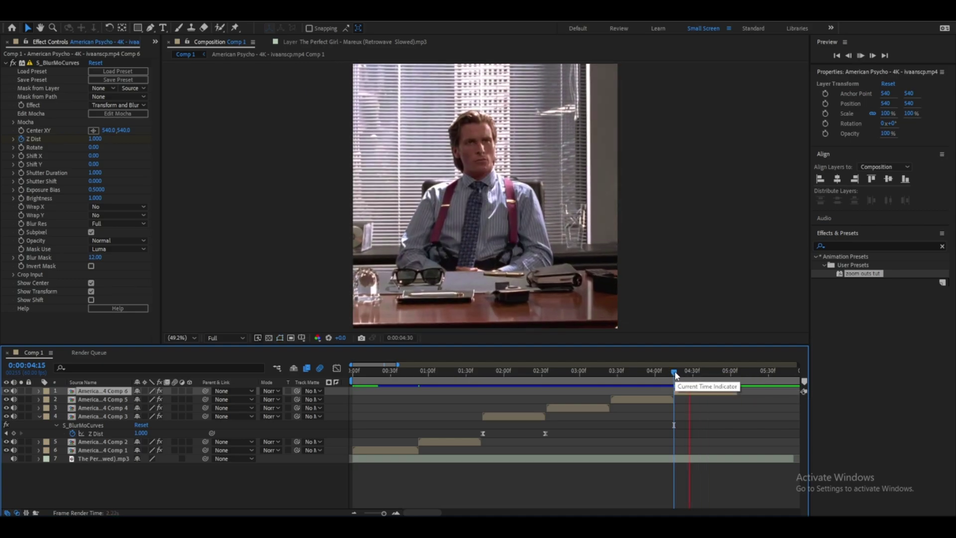
mouse_move(676, 375)
mouse_down()
mouse_move(705, 371)
mouse_move(694, 377)
mouse_up()
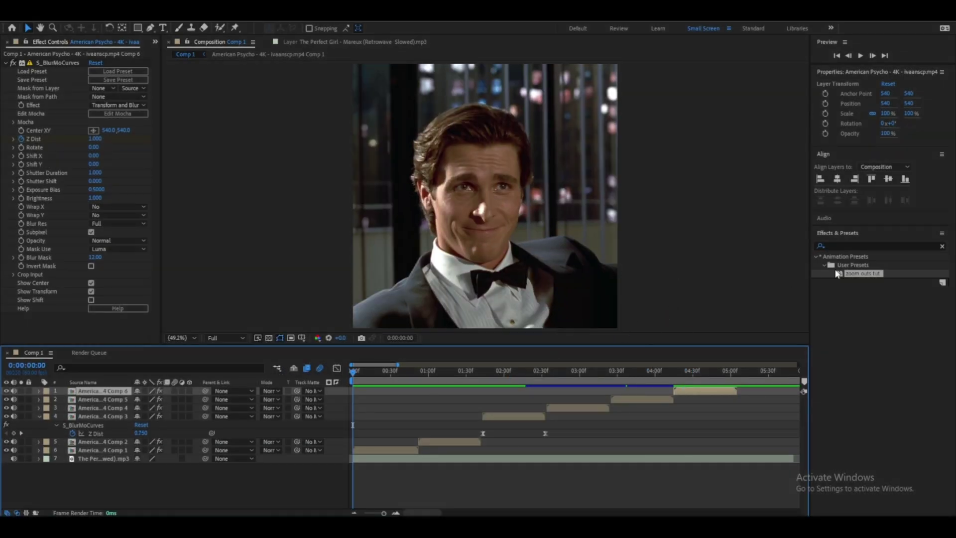
click(453, 492)
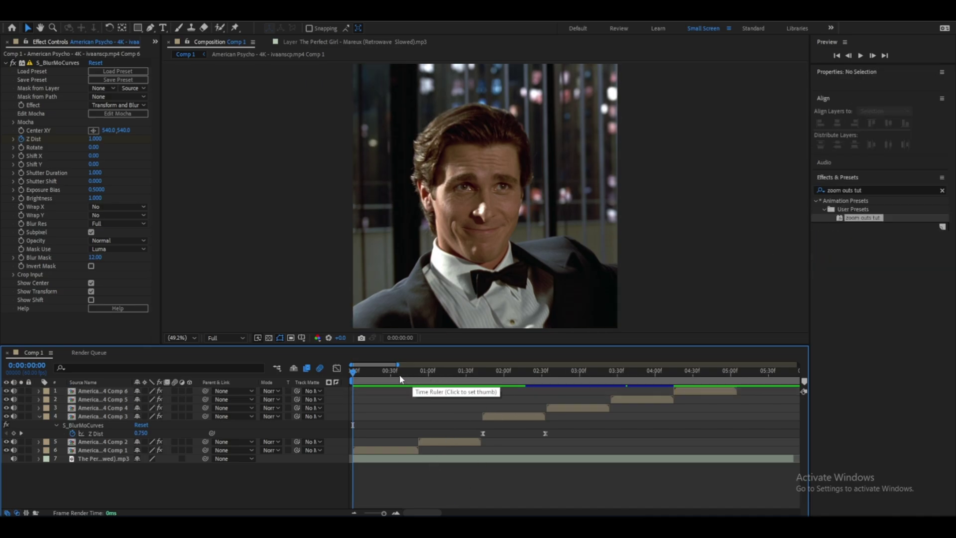
key(space)
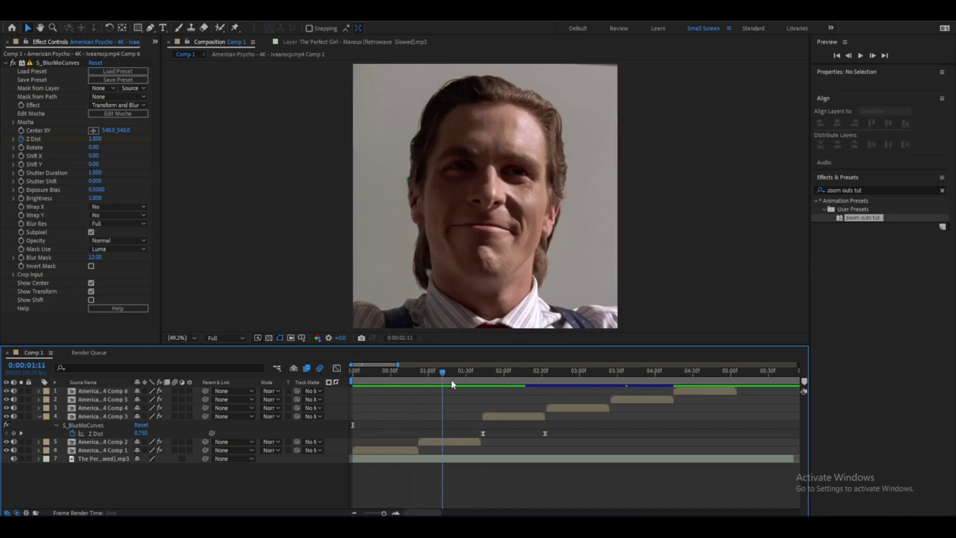